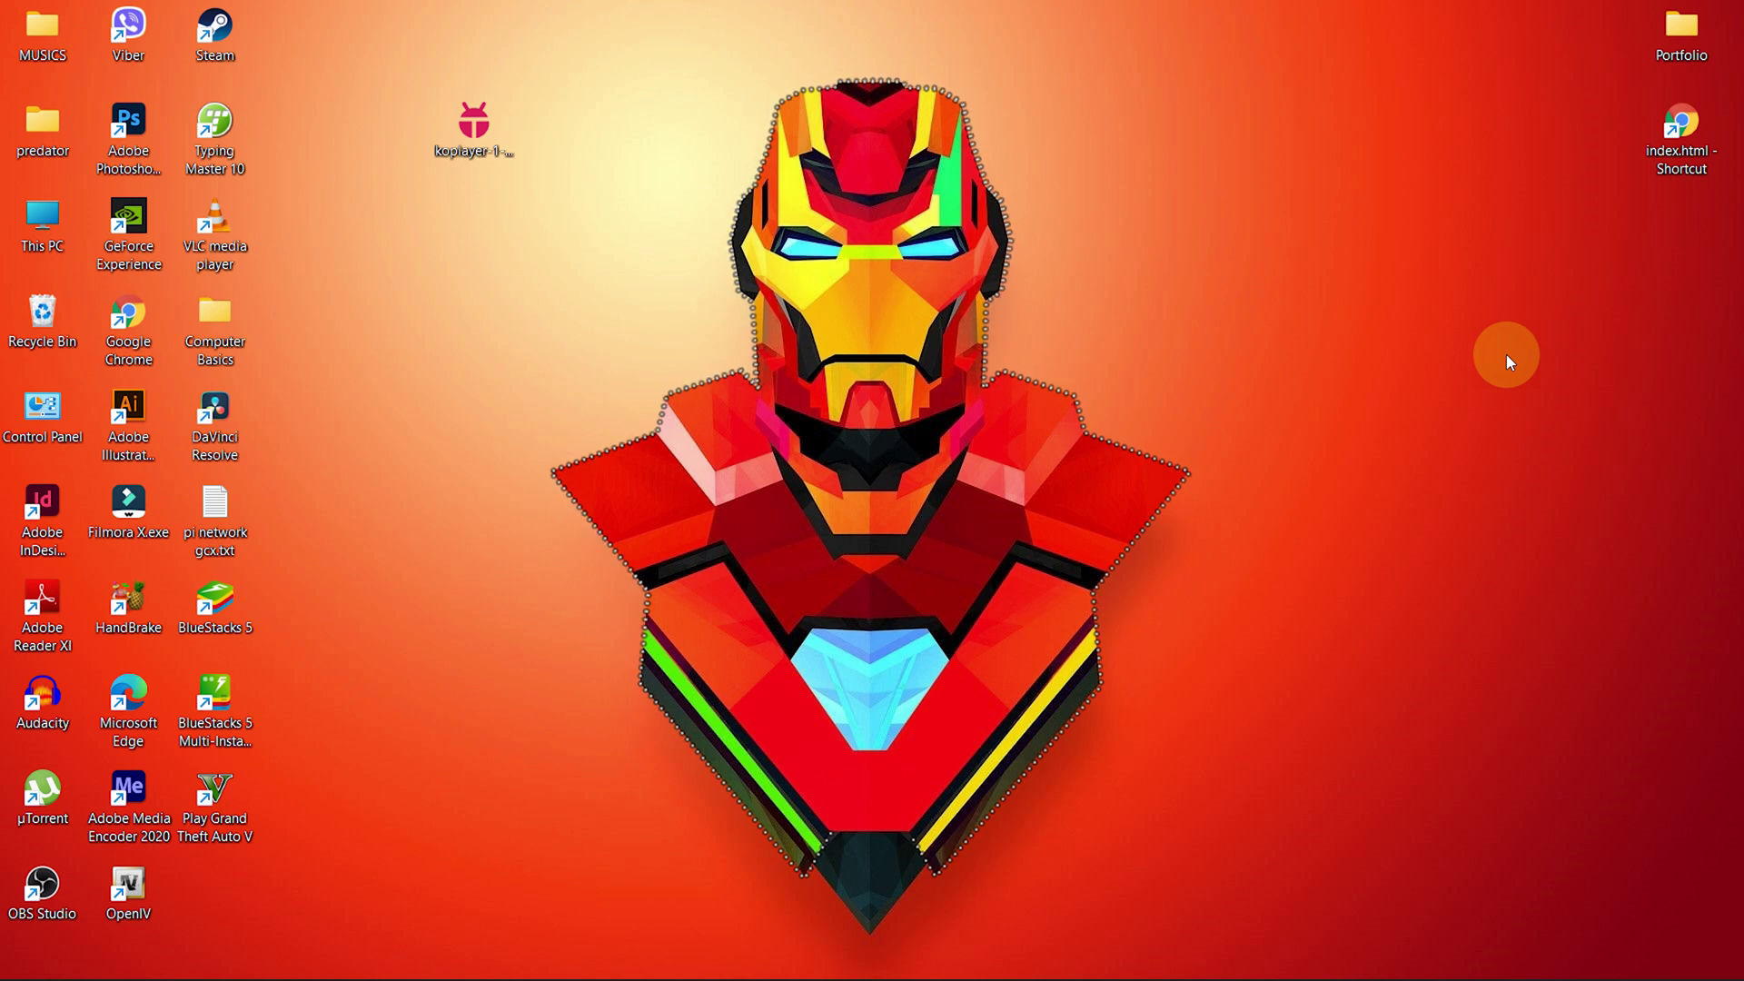
Launch the KOPLAYER installer from the desktop with English as setup language and accept the license agreement
{"action": "double_click", "coordinate": [474, 123]}
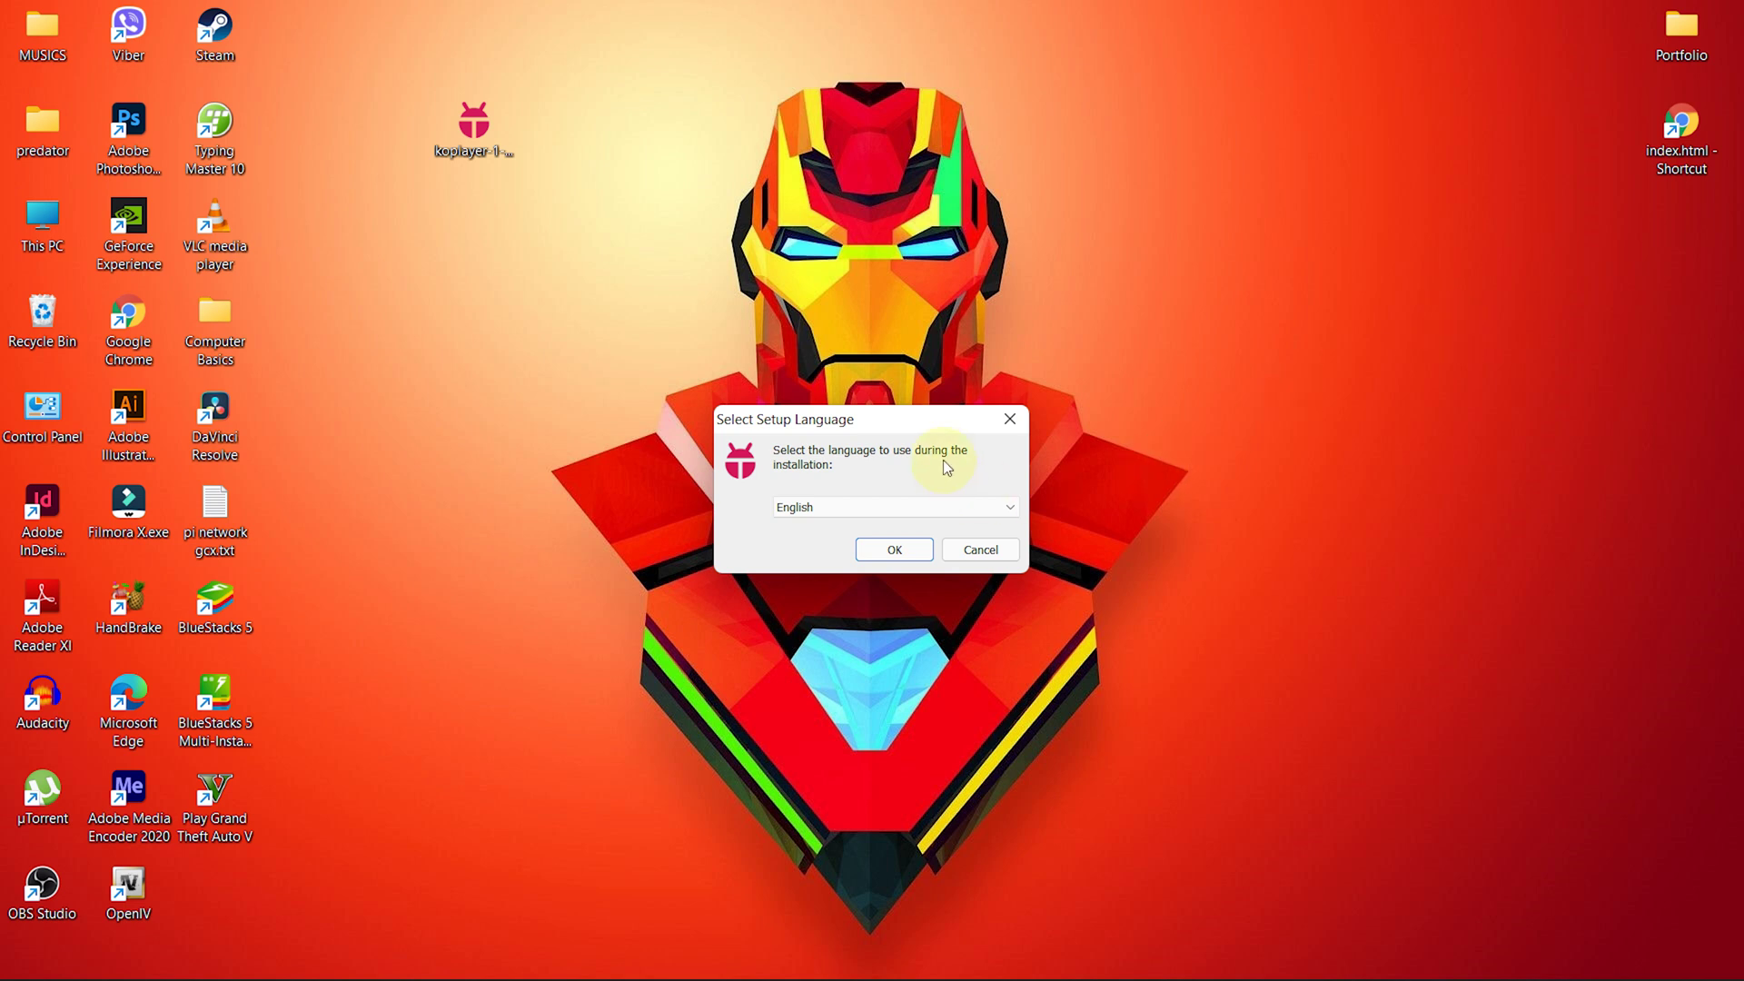
{"action": "left_click", "coordinate": [895, 550]}
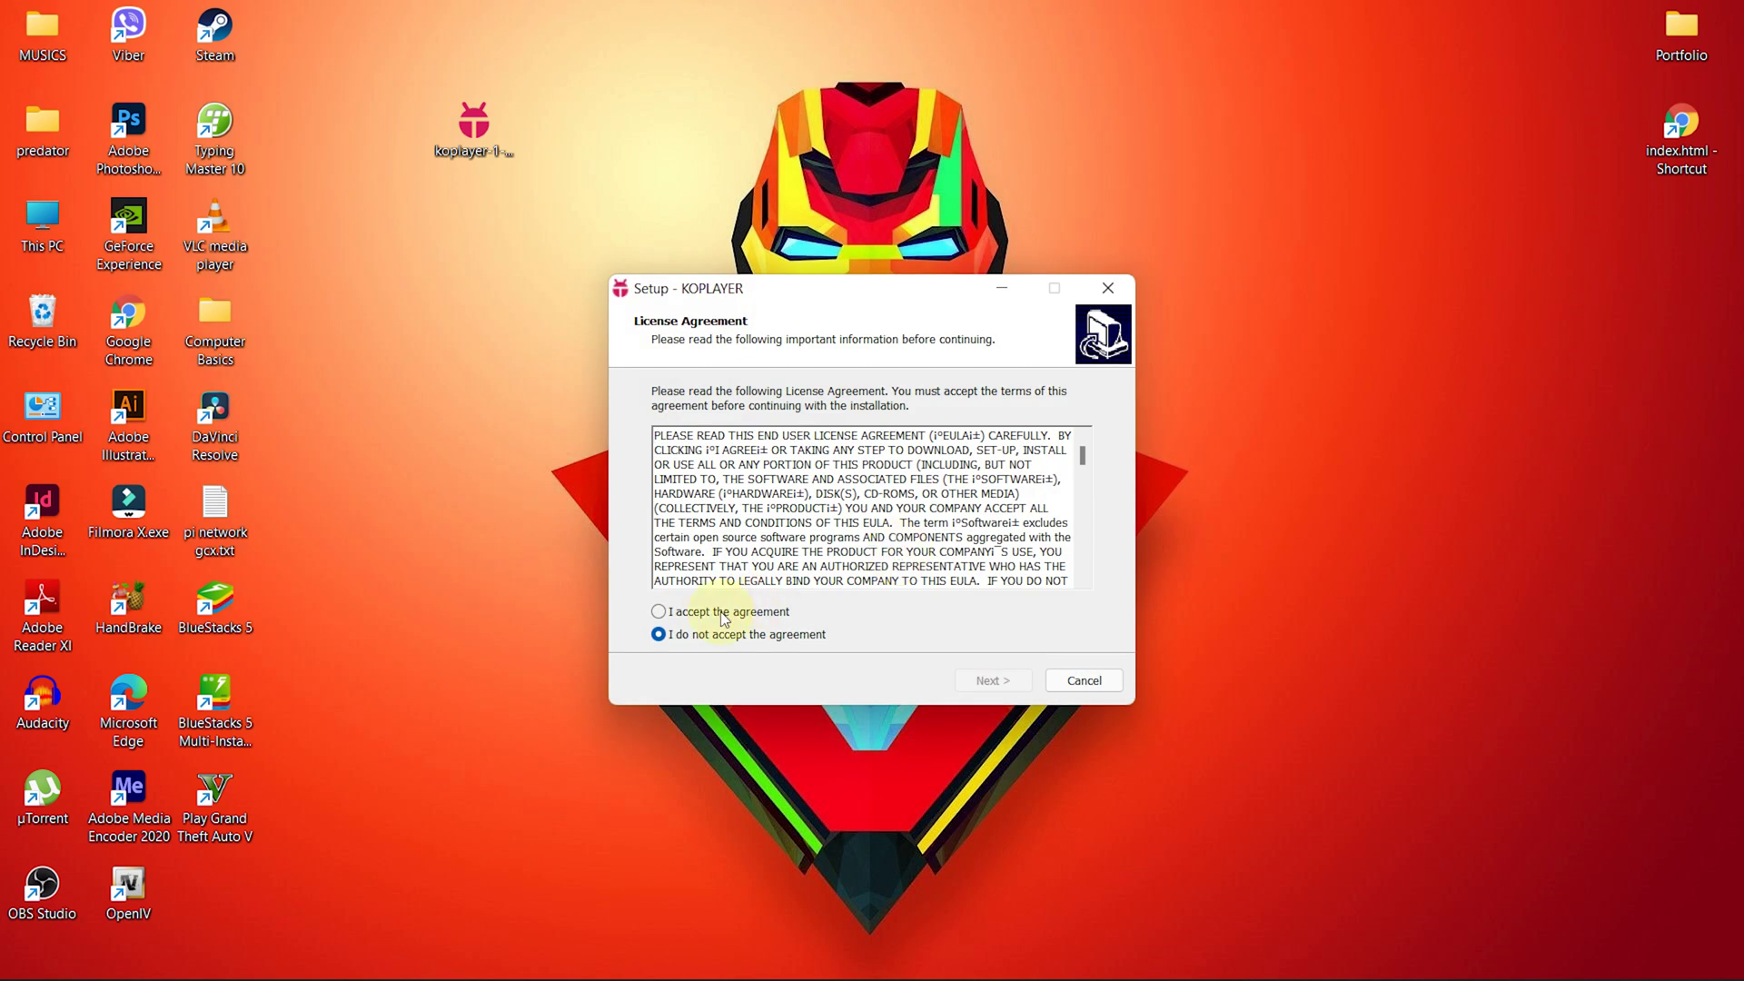
{"action": "left_click", "coordinate": [726, 619]}
{"action": "left_click", "coordinate": [1003, 680]}
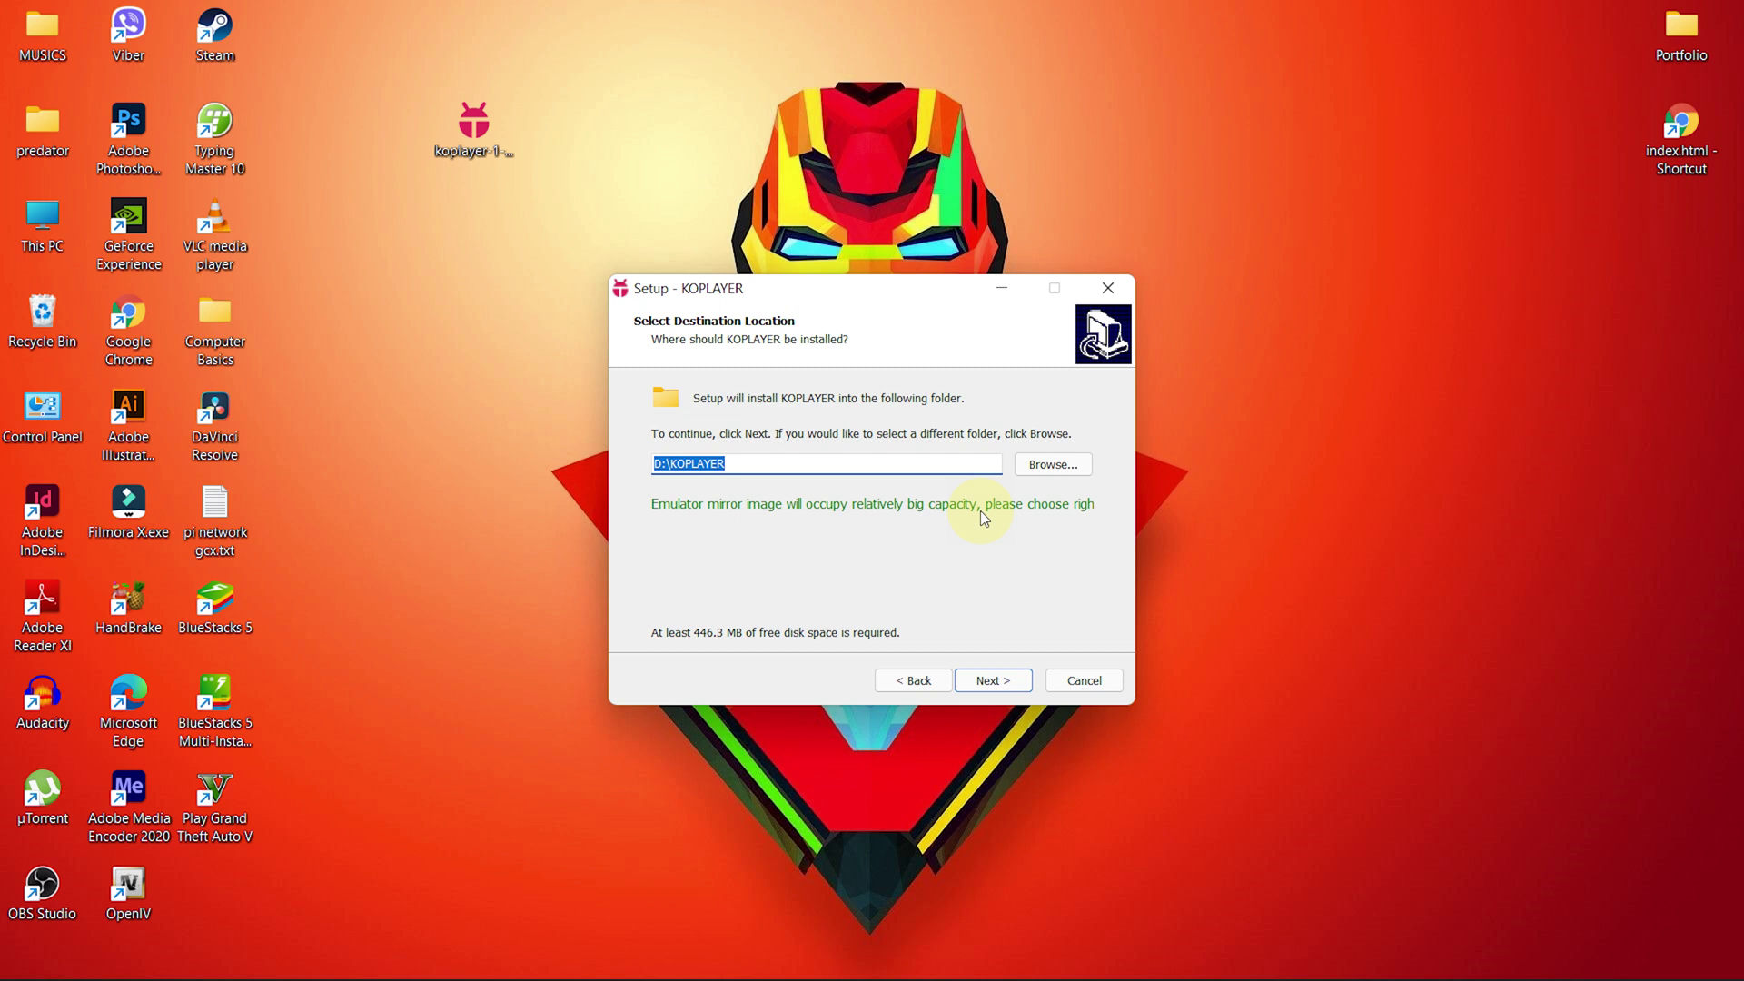
Set the installation folder to D:\Program Files\KOPLAYER and continue the setup
{"action": "left_click", "coordinate": [1072, 466]}
{"action": "left_click", "coordinate": [719, 420]}
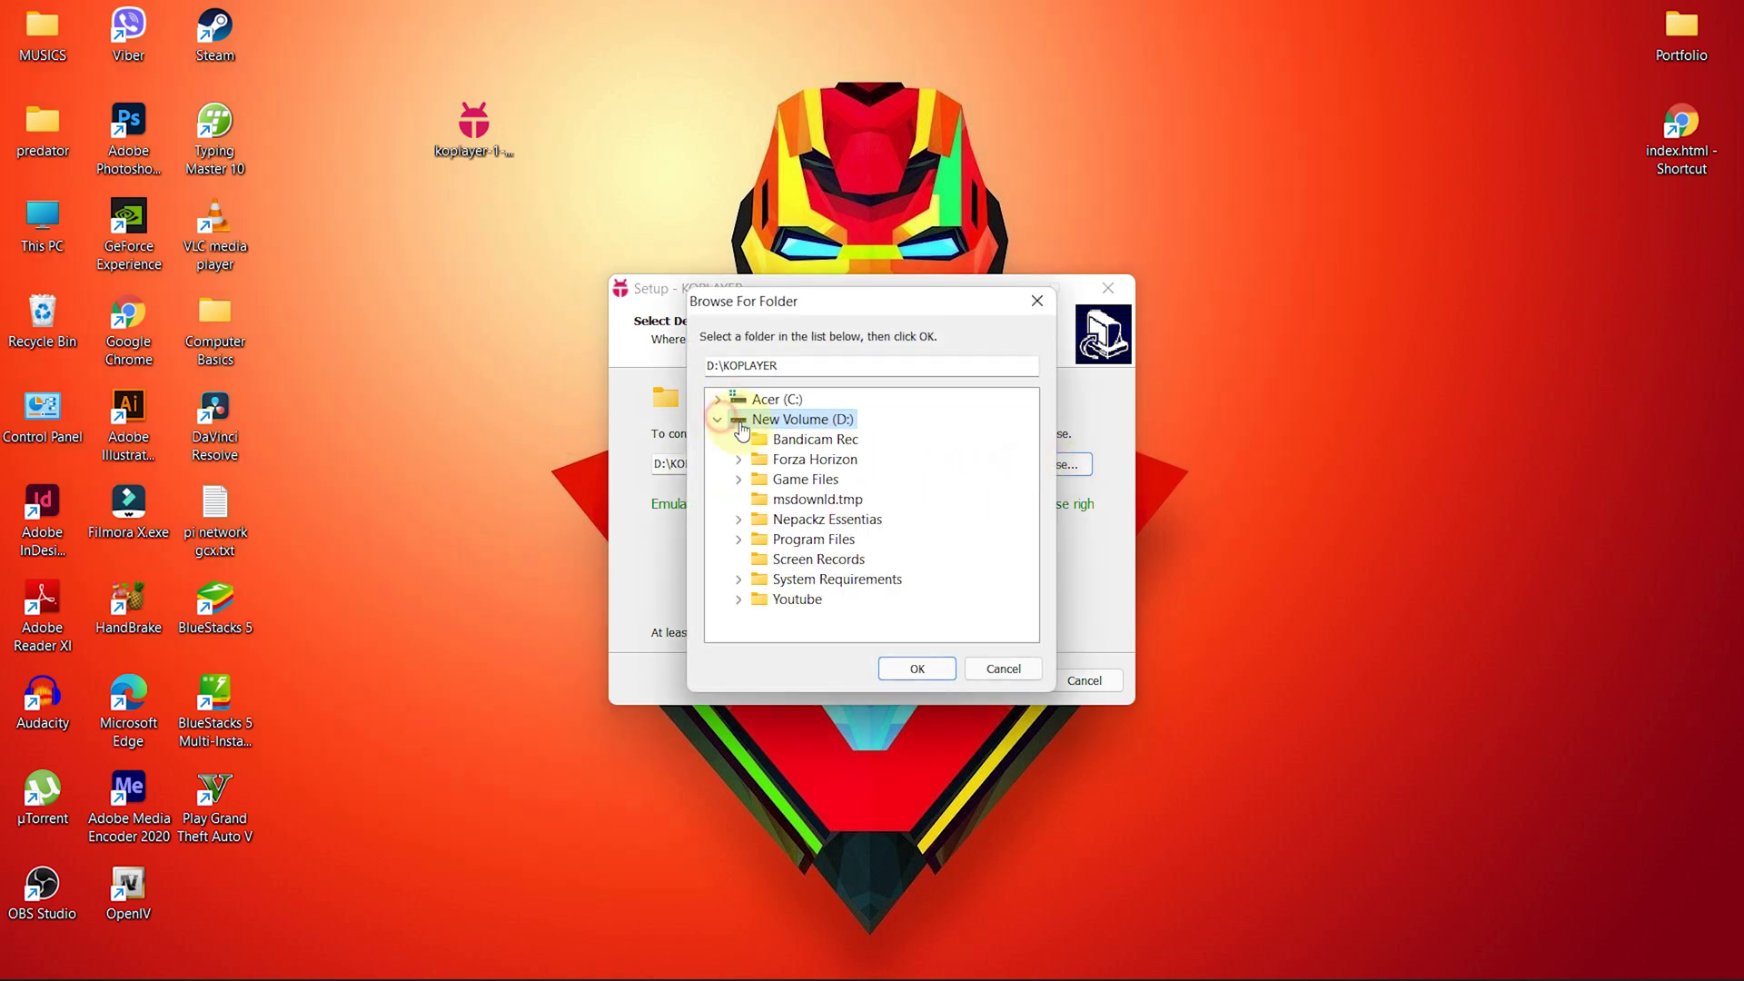
{"action": "left_click", "coordinate": [783, 539]}
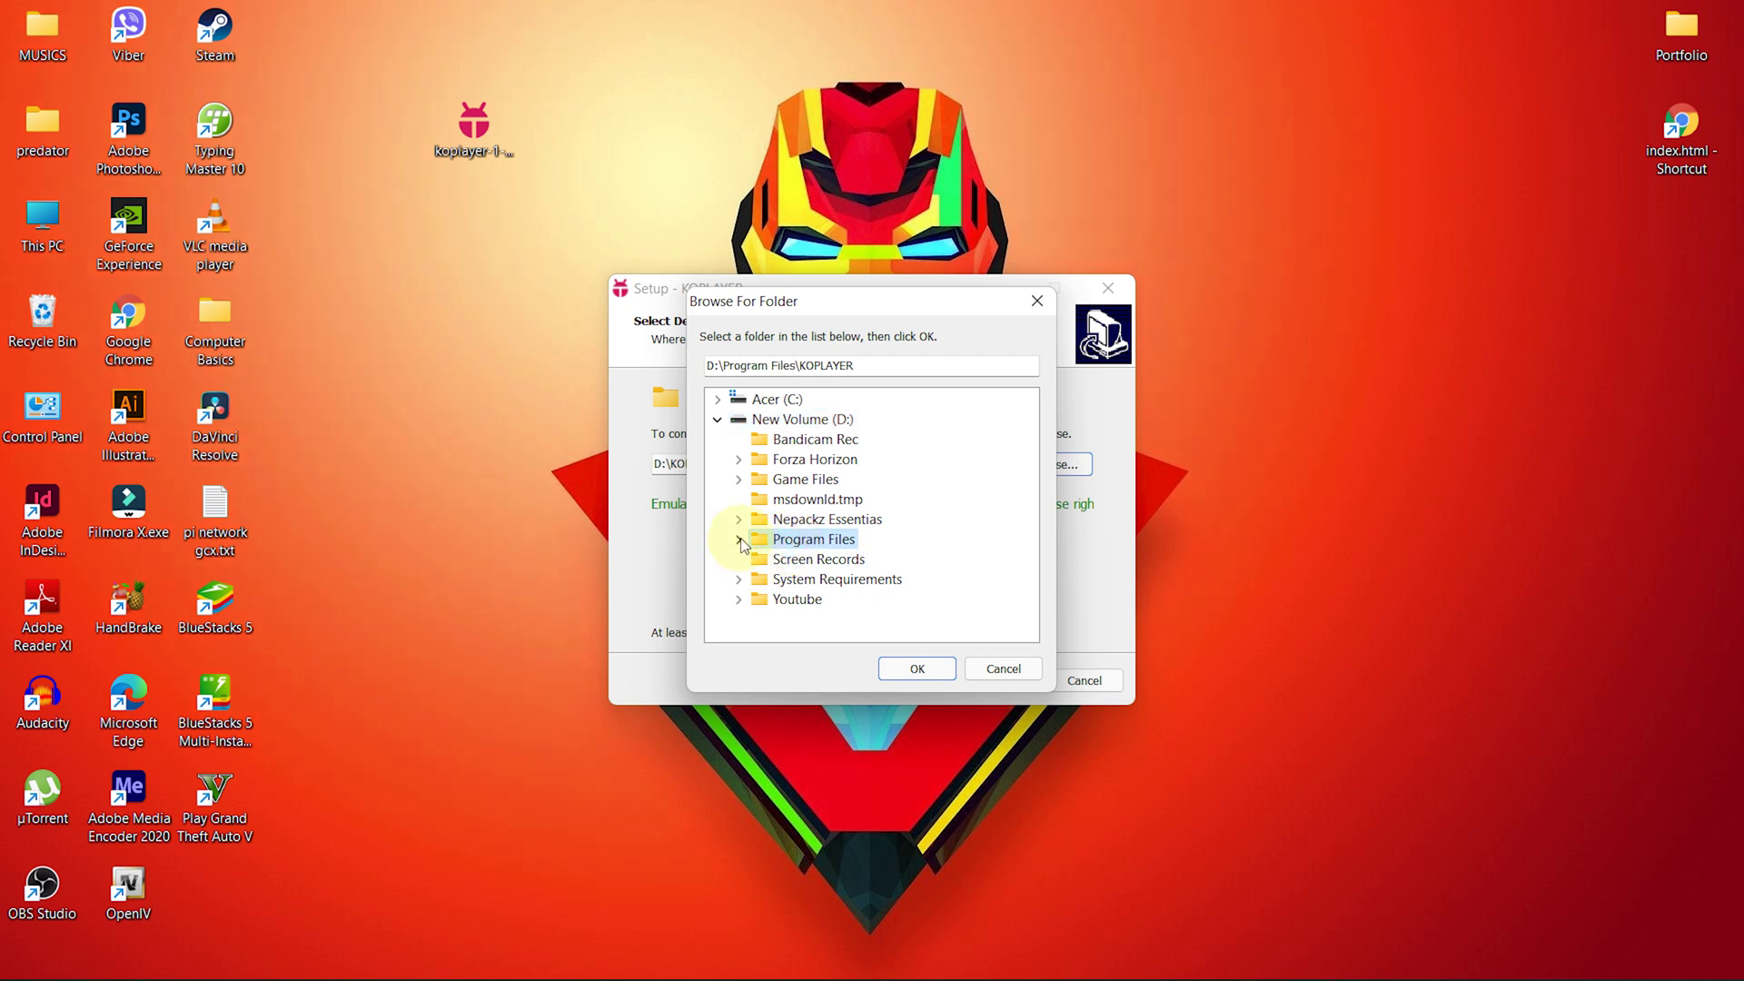
{"action": "left_click", "coordinate": [739, 539]}
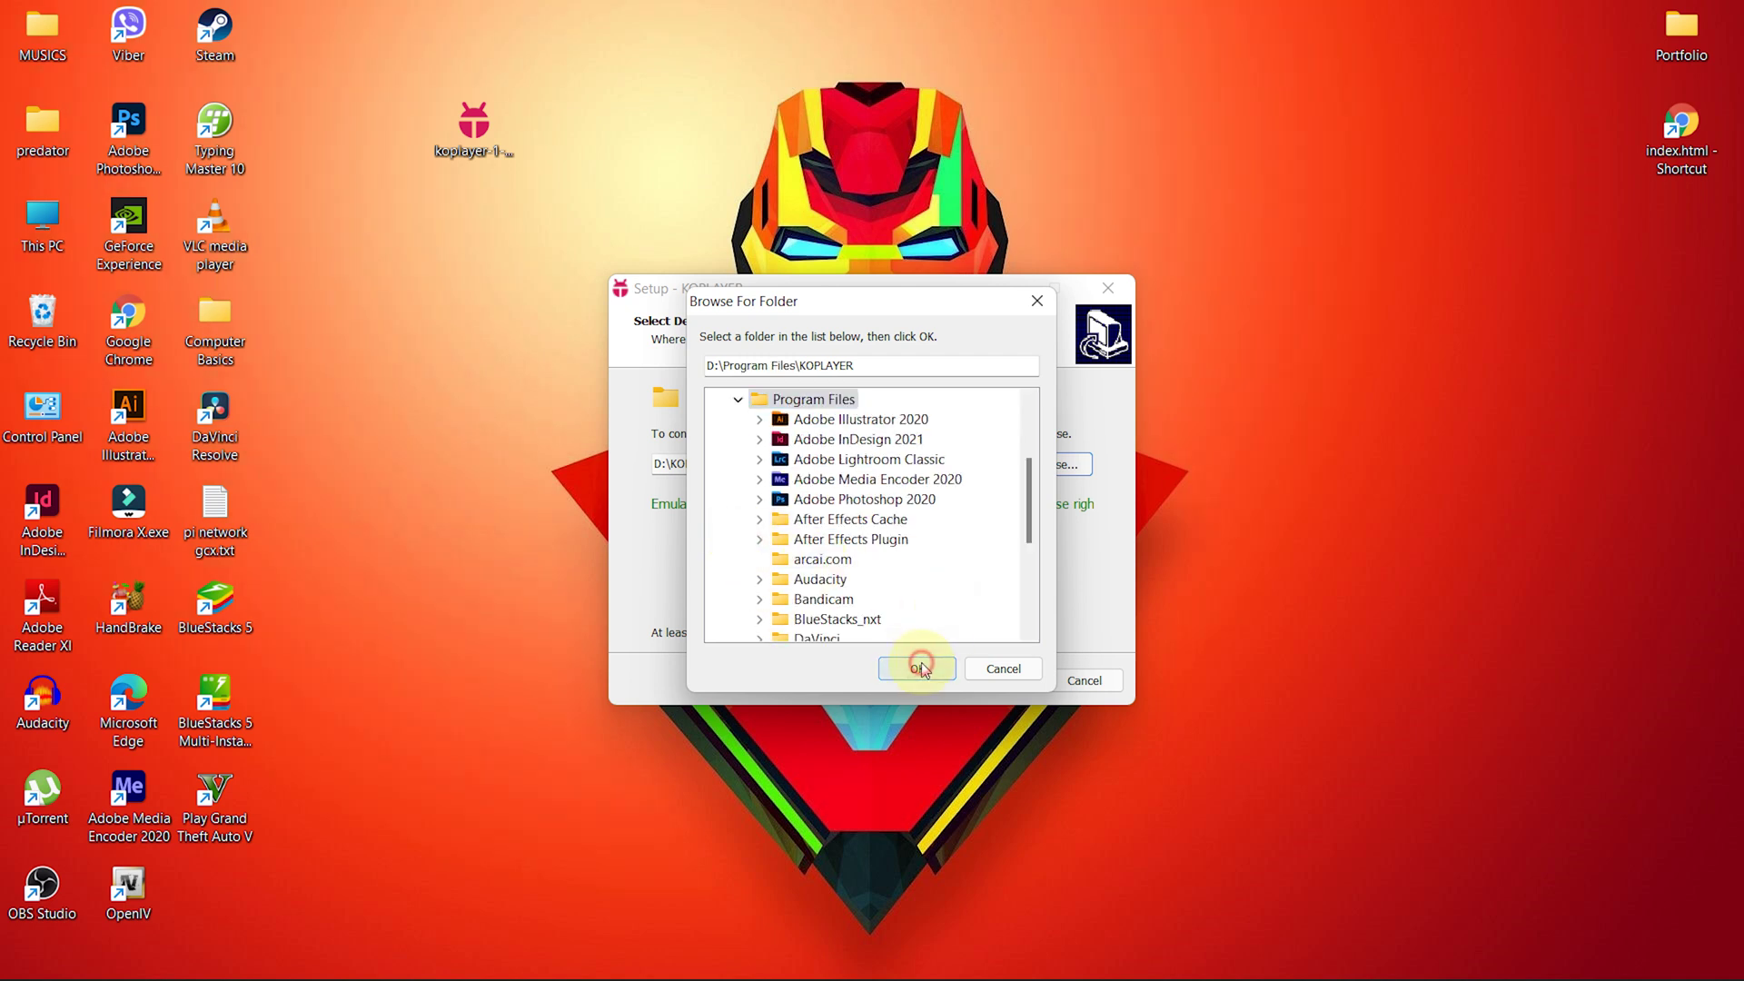
{"action": "left_click", "coordinate": [918, 669]}
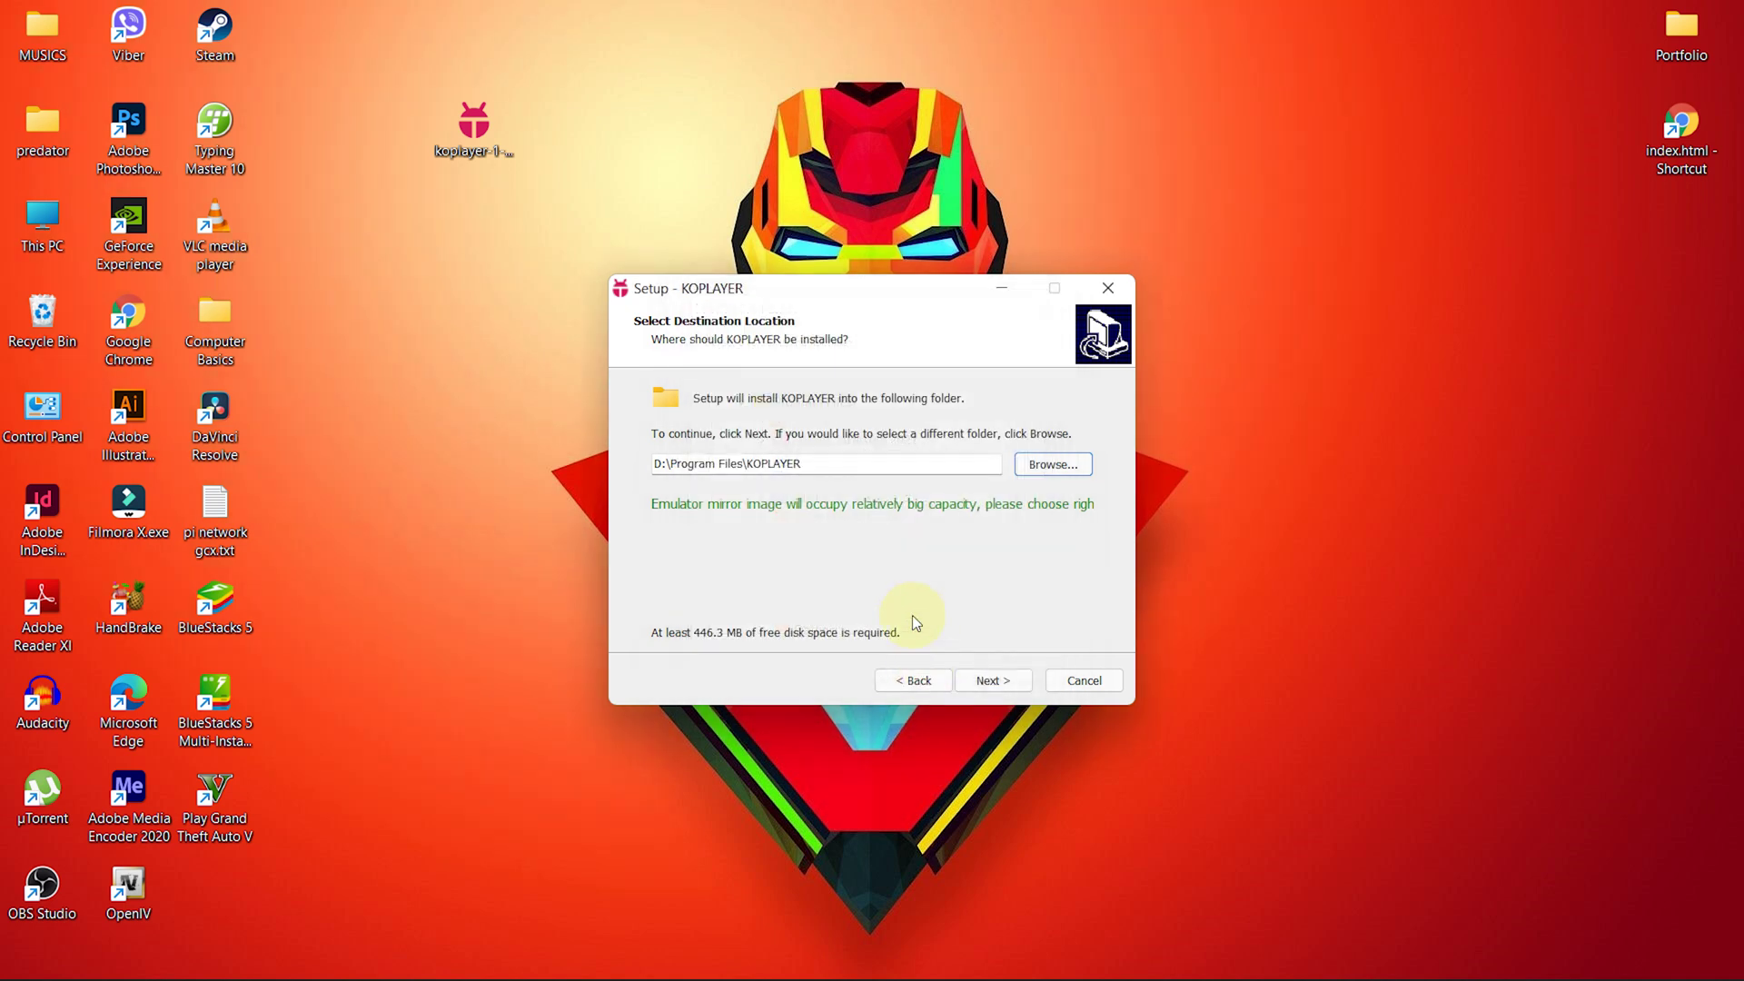
{"action": "left_click", "coordinate": [997, 683]}
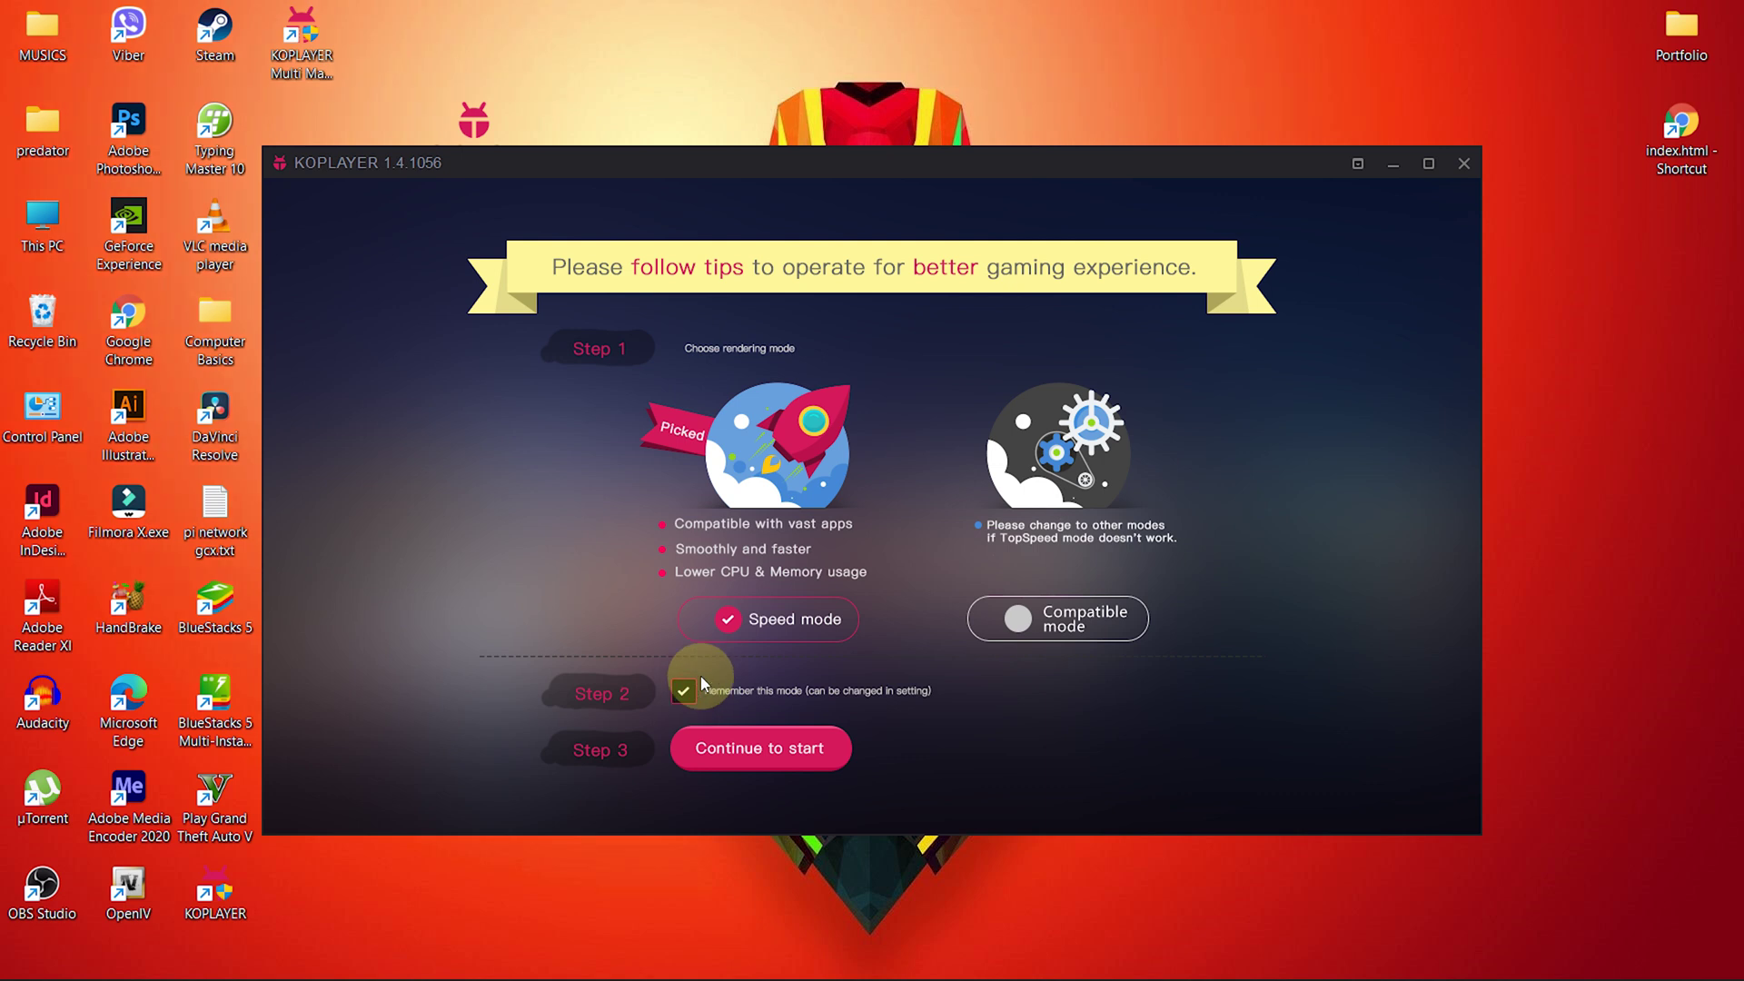
Start the emulator in Speed mode without the beginners' guide and choose to sign in with an existing Google account
{"action": "left_click", "coordinate": [770, 754]}
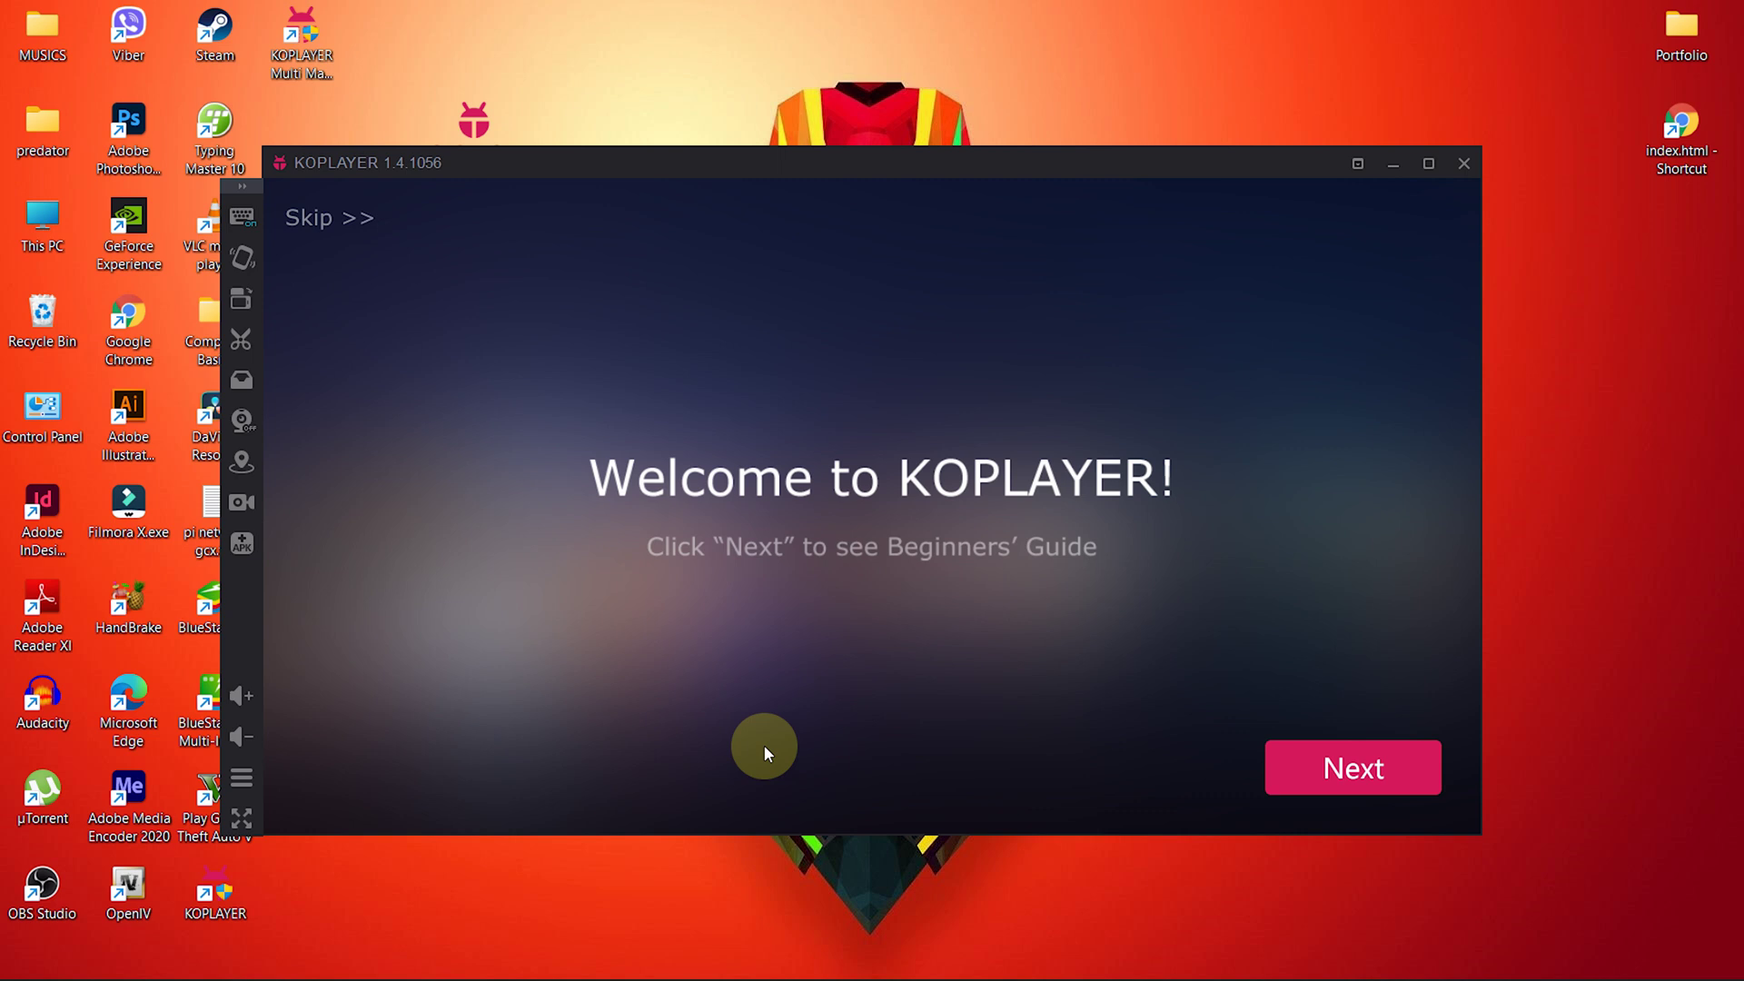
{"action": "left_click", "coordinate": [325, 216]}
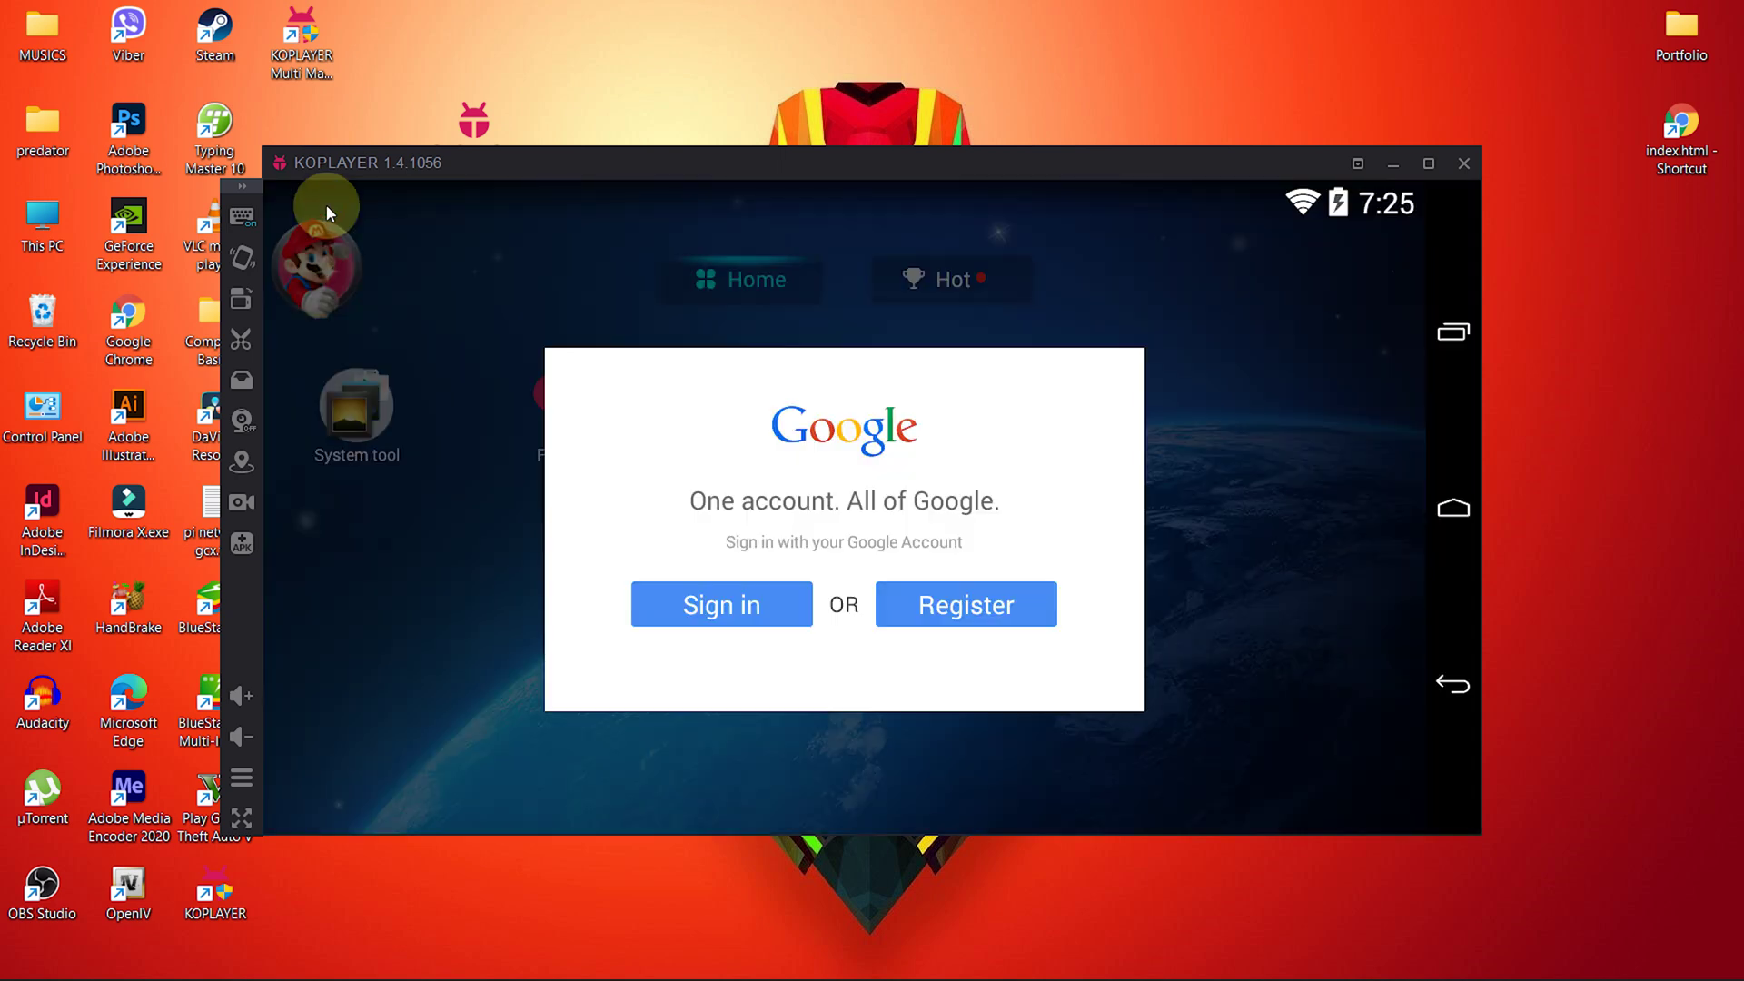
{"action": "left_click", "coordinate": [776, 604]}
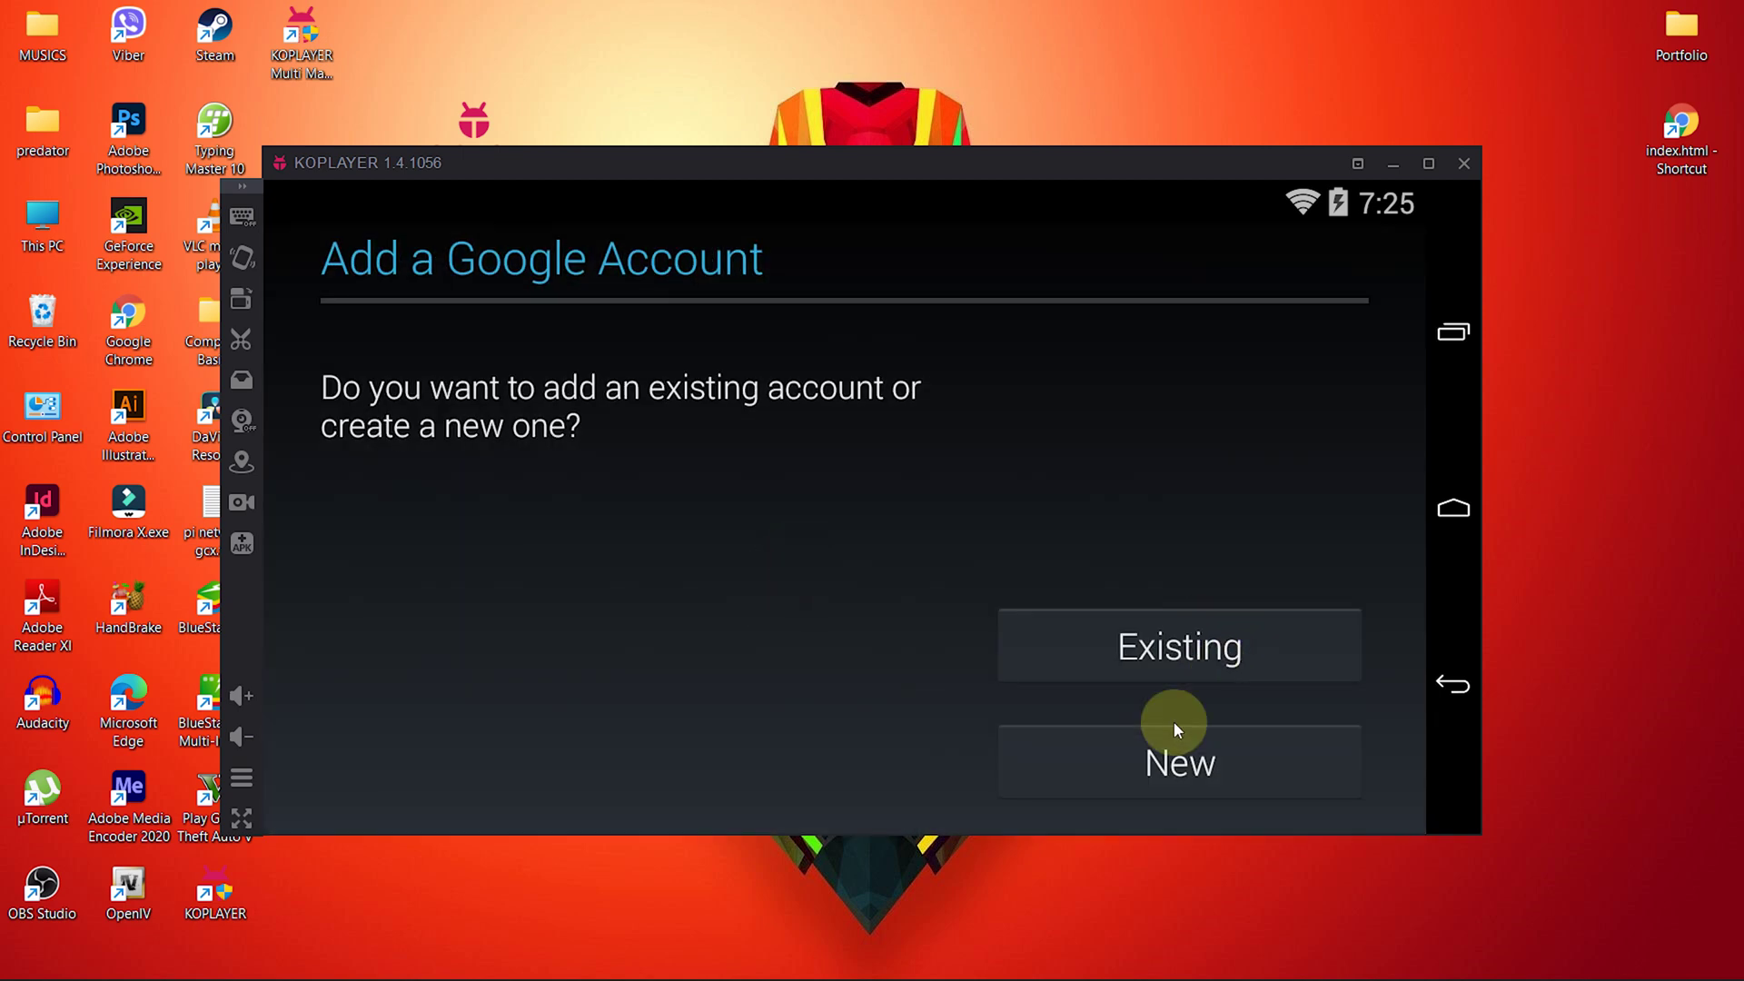
{"action": "left_click", "coordinate": [1188, 641]}
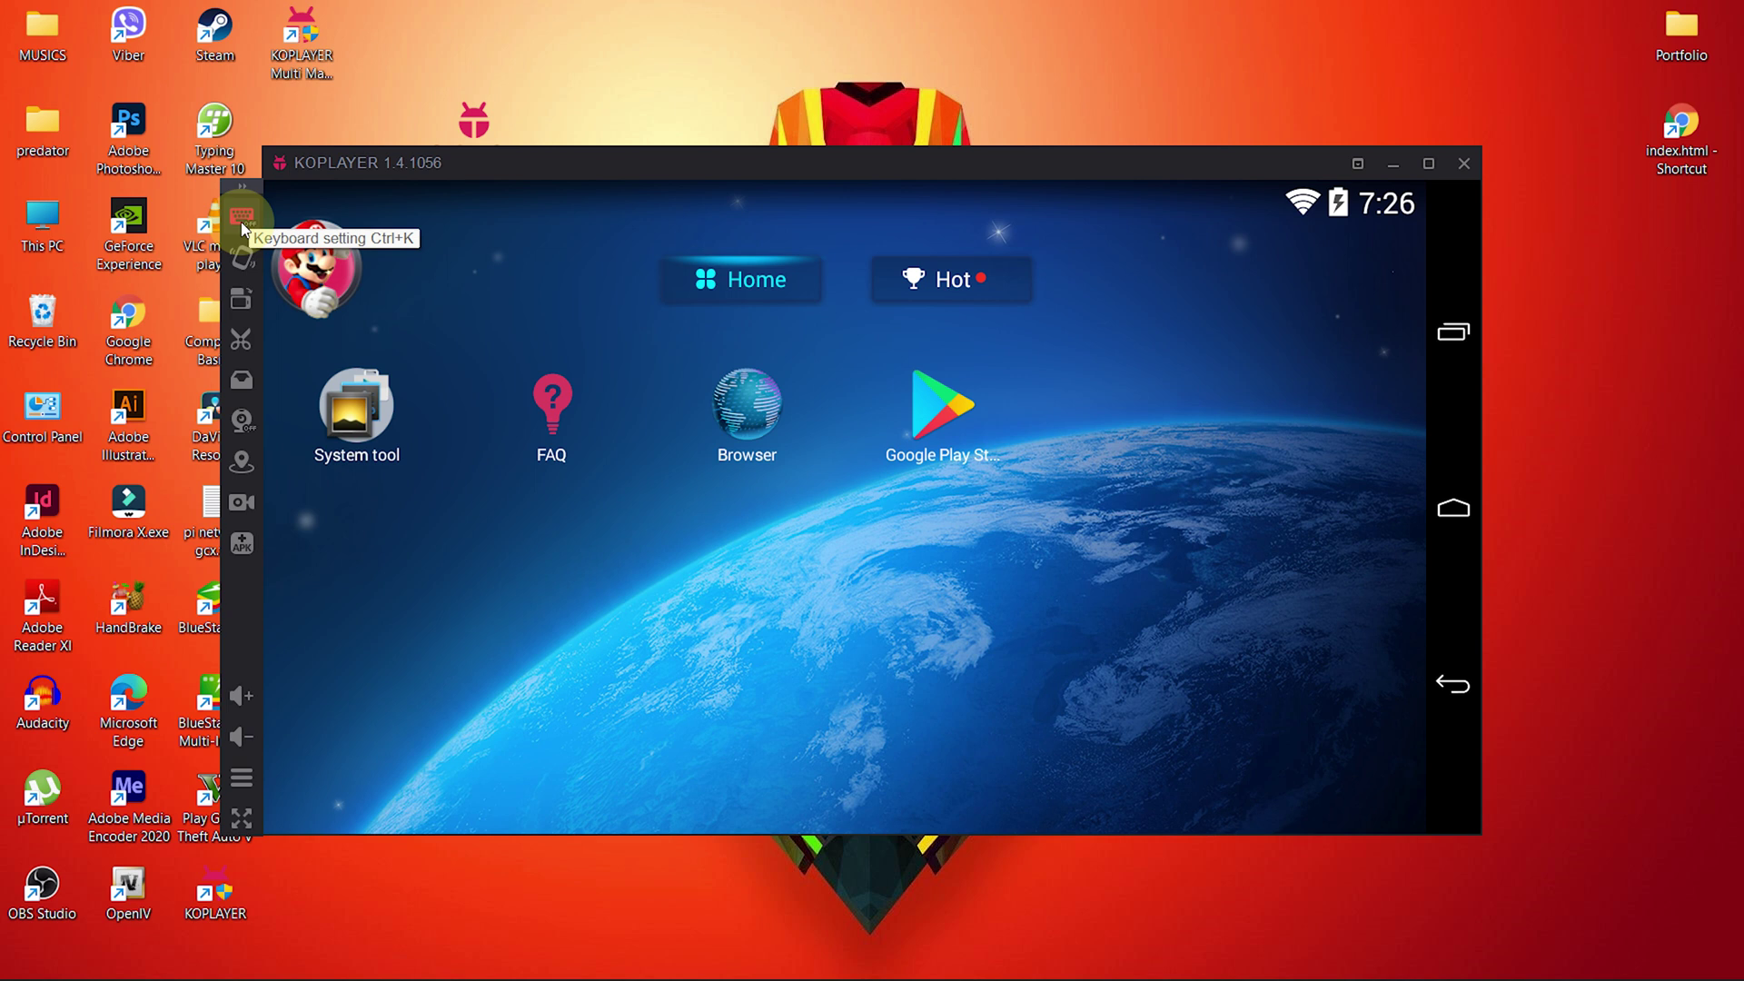
Switch the emulator window to full screen
{"action": "left_click", "coordinate": [238, 269]}
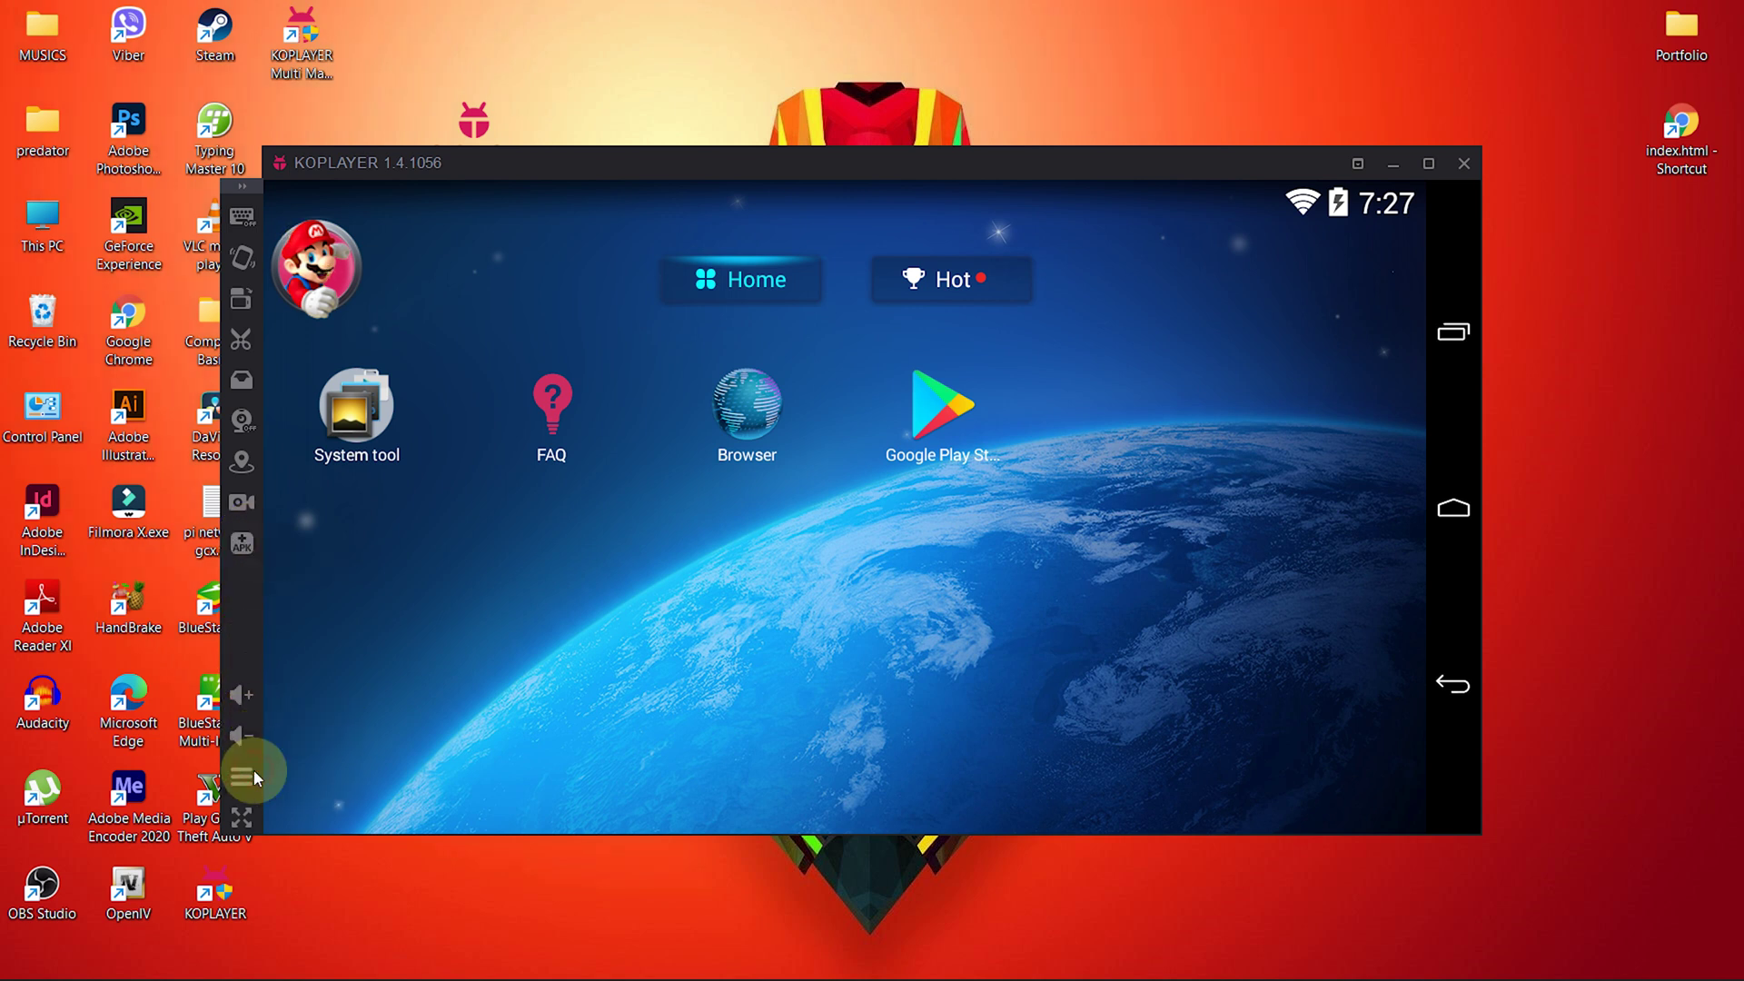
{"action": "left_click", "coordinate": [254, 819]}
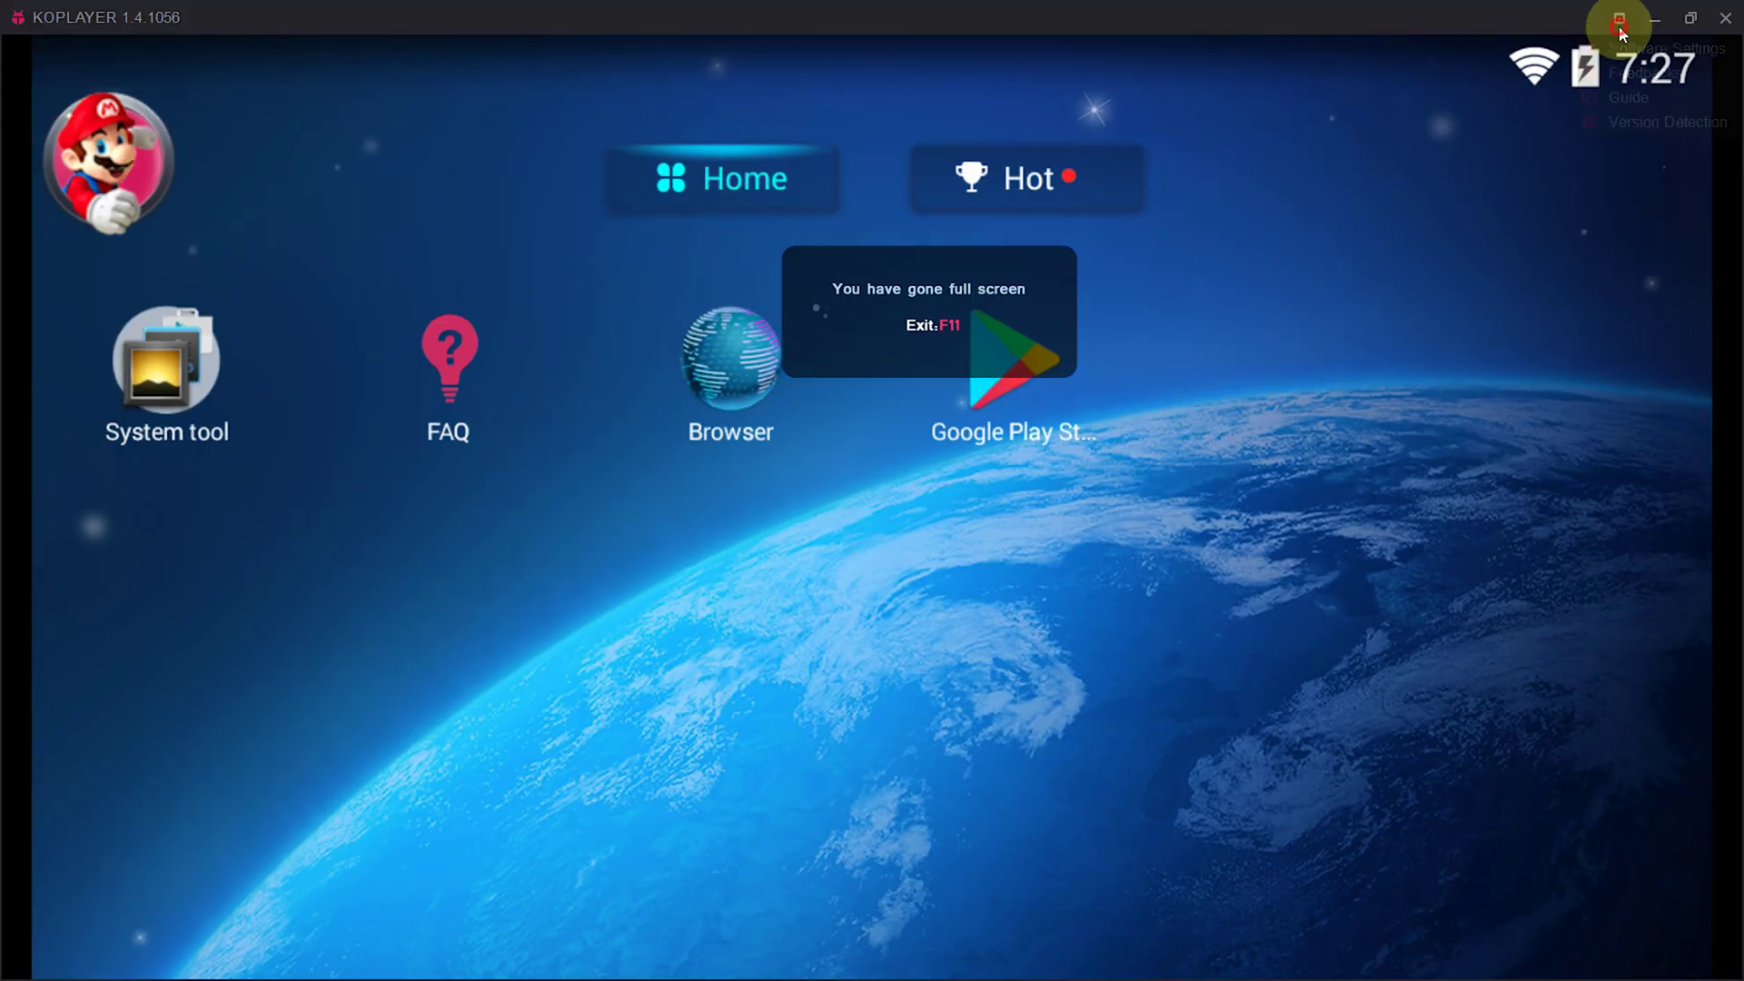
Open the emulator's software settings and choose the 1024MB Ram preset in the advanced memory settings
{"action": "left_click", "coordinate": [1619, 20]}
{"action": "left_click", "coordinate": [1624, 42]}
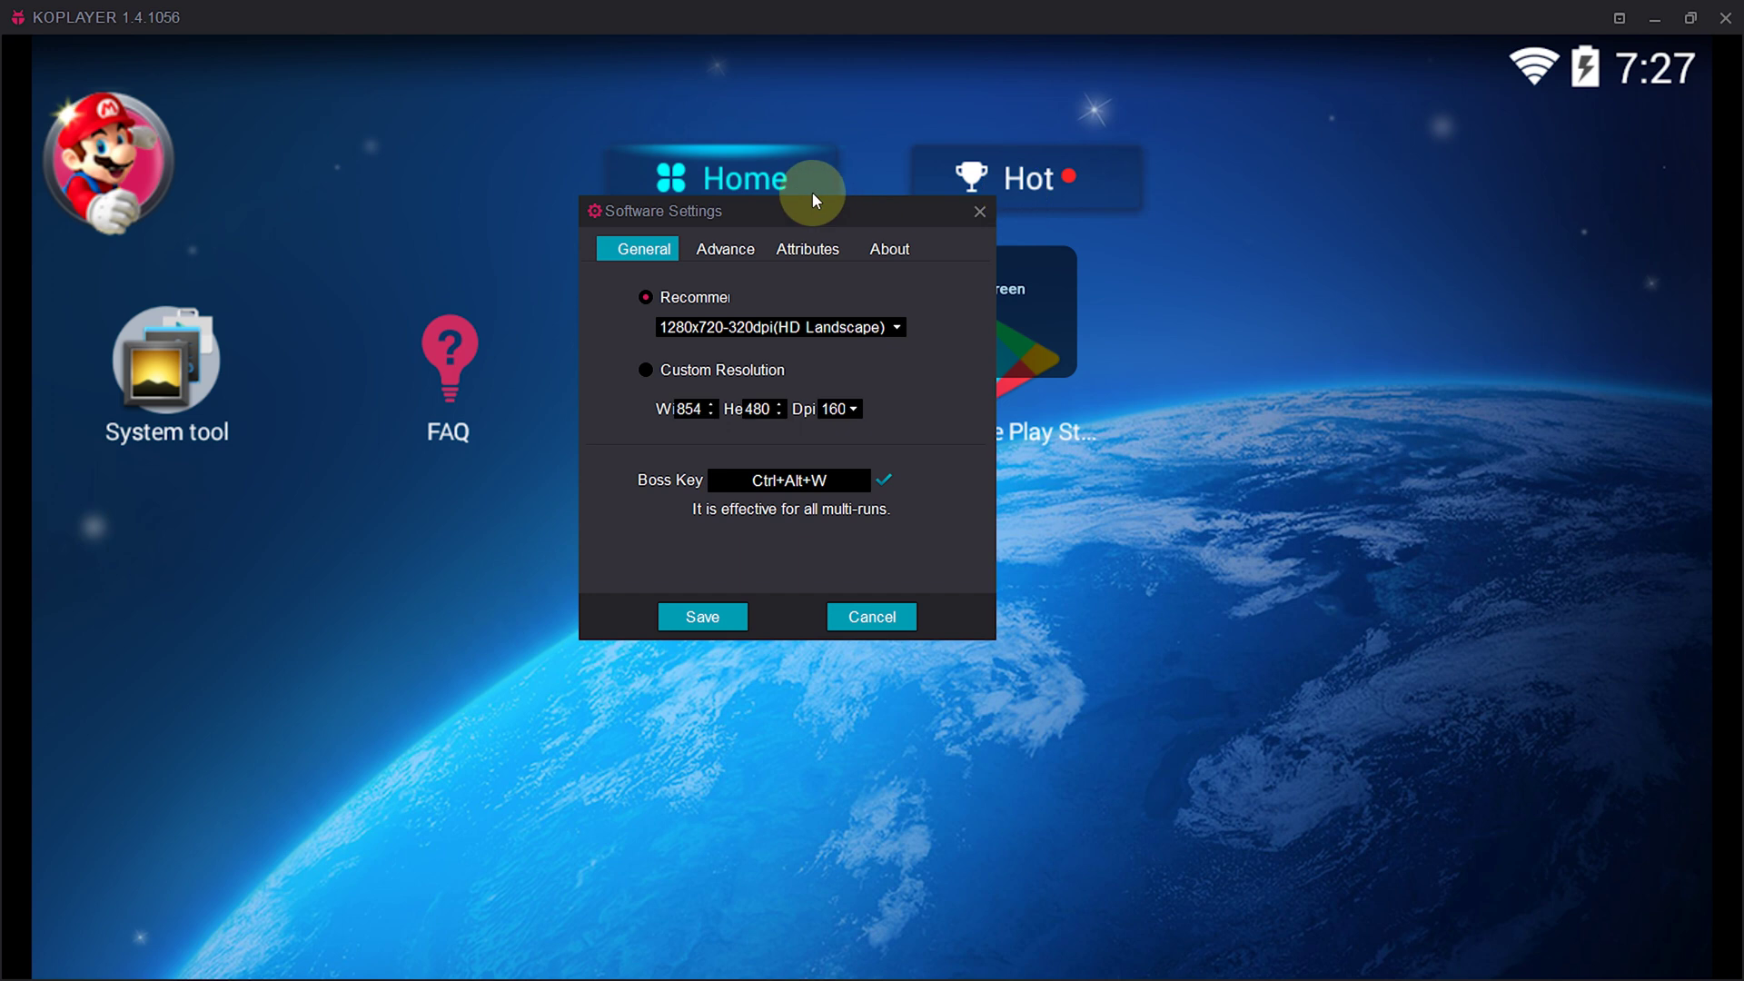
{"action": "left_click_drag", "start_coordinate": [810, 194], "coordinate": [1004, 193]}
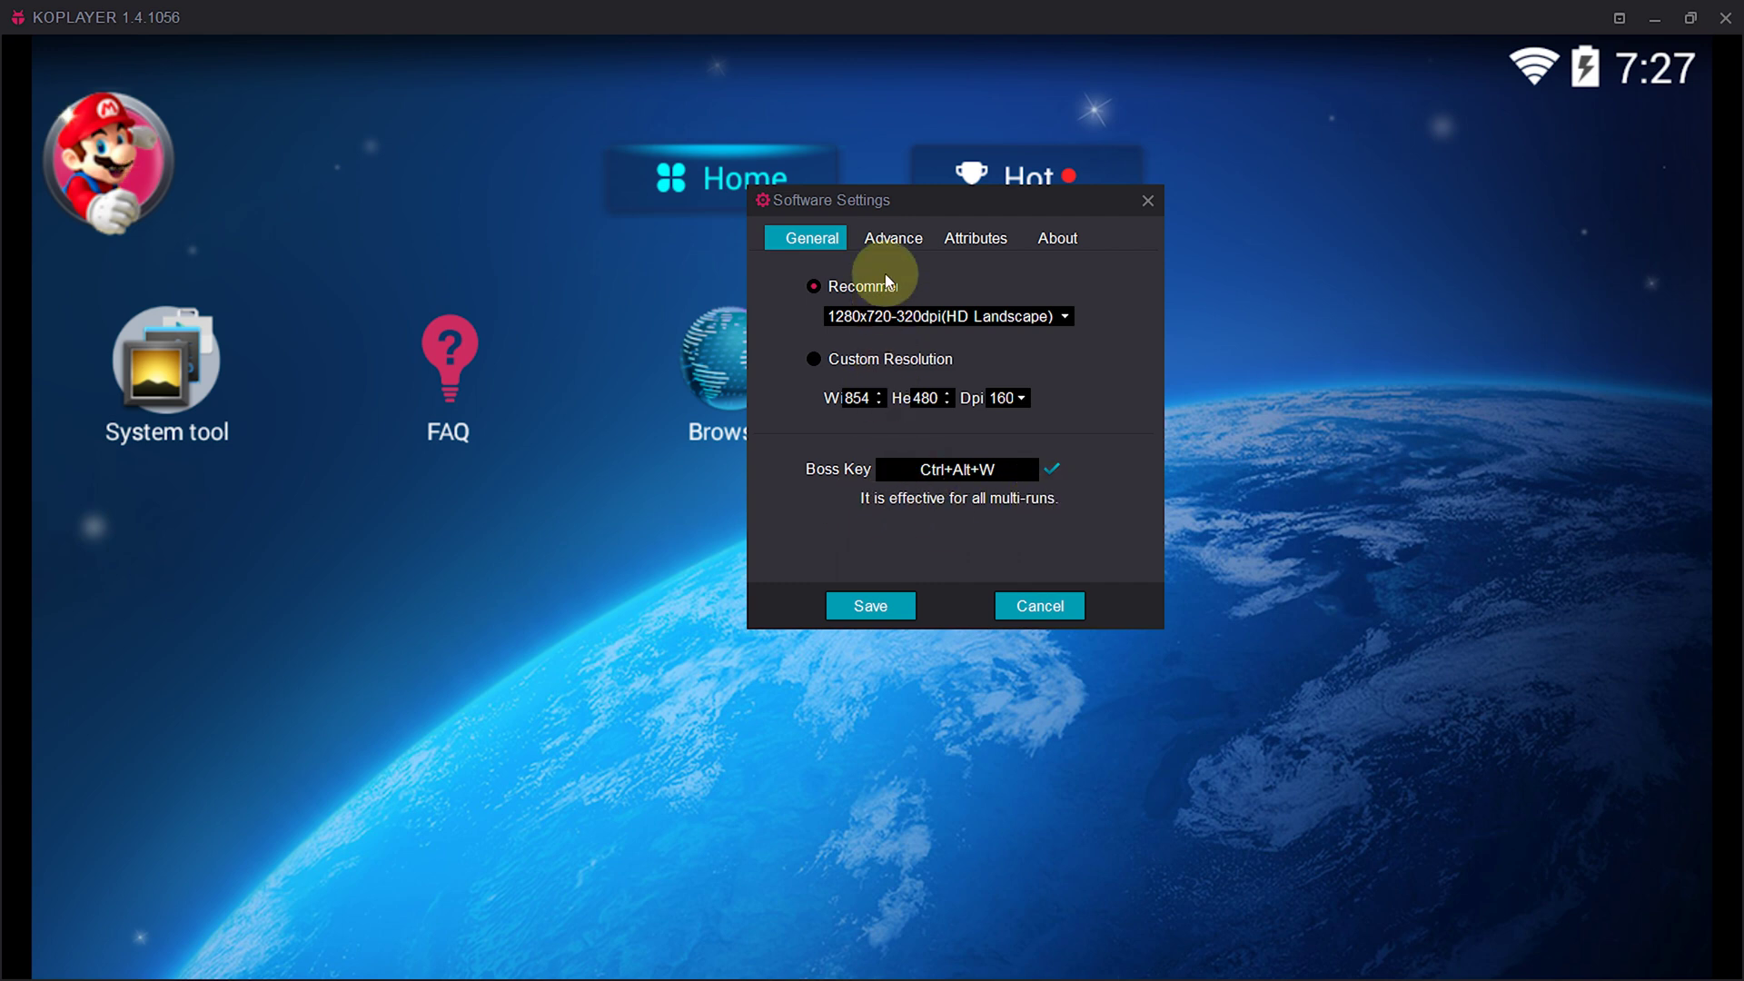
{"action": "left_click", "coordinate": [892, 240]}
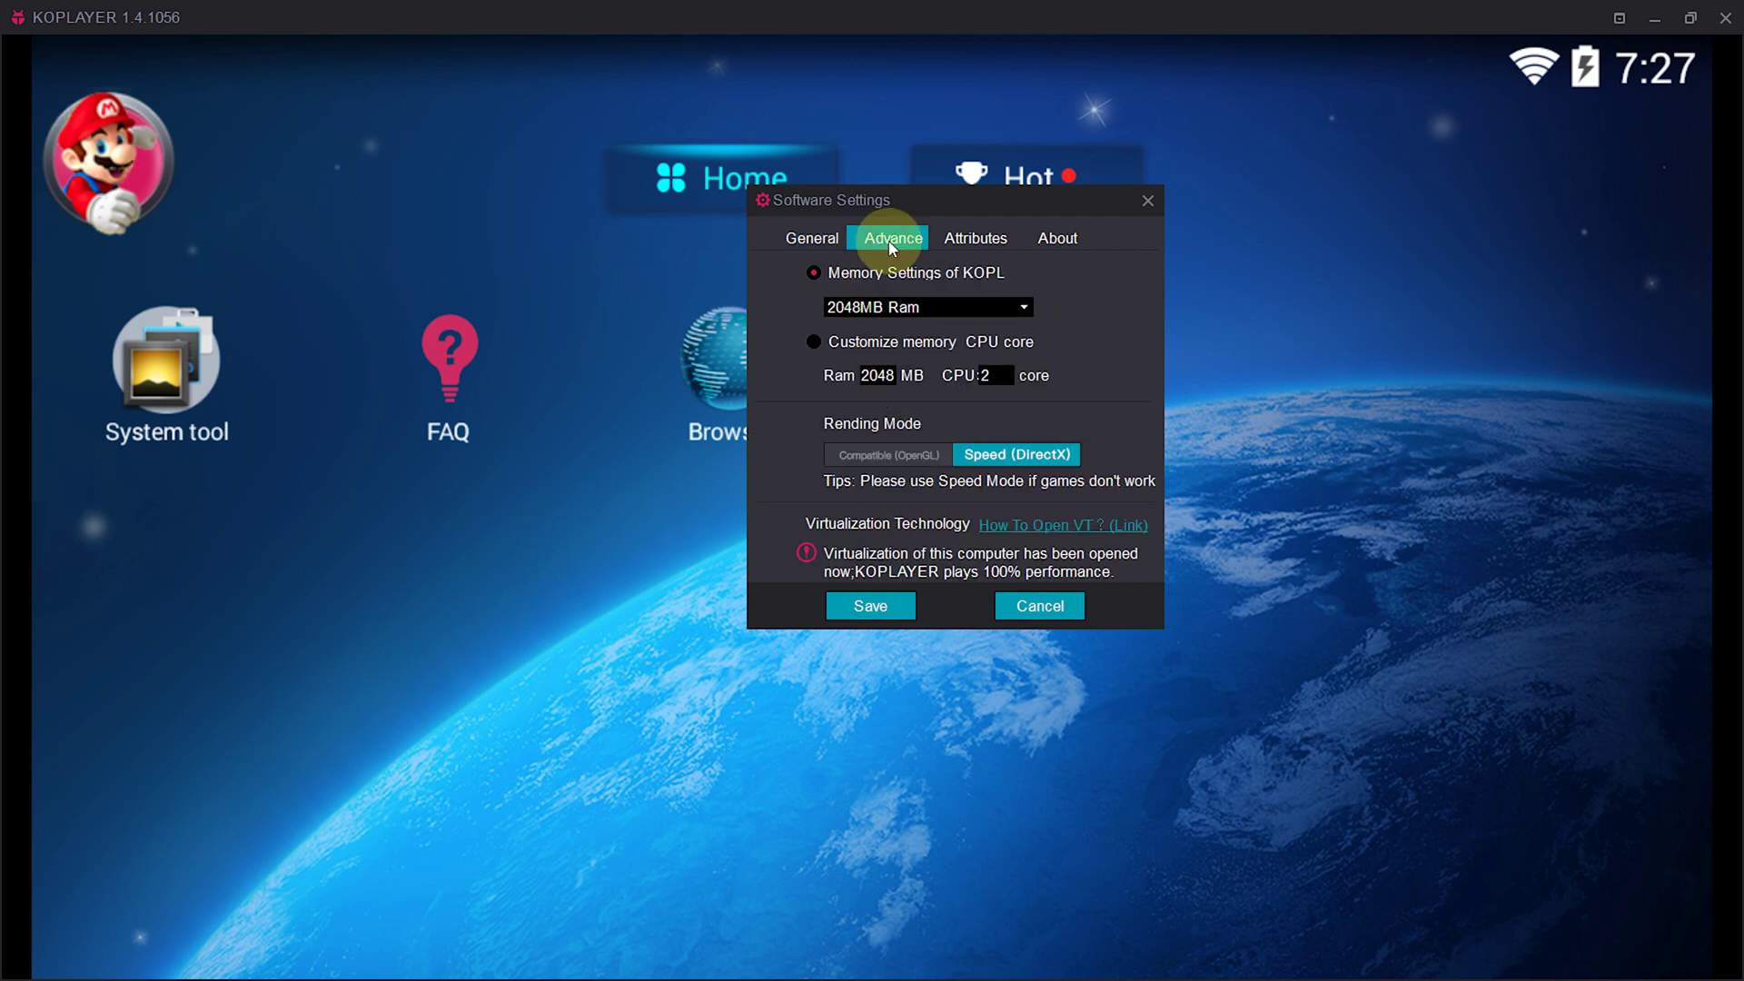
{"action": "left_click", "coordinate": [904, 306]}
{"action": "left_click", "coordinate": [887, 329]}
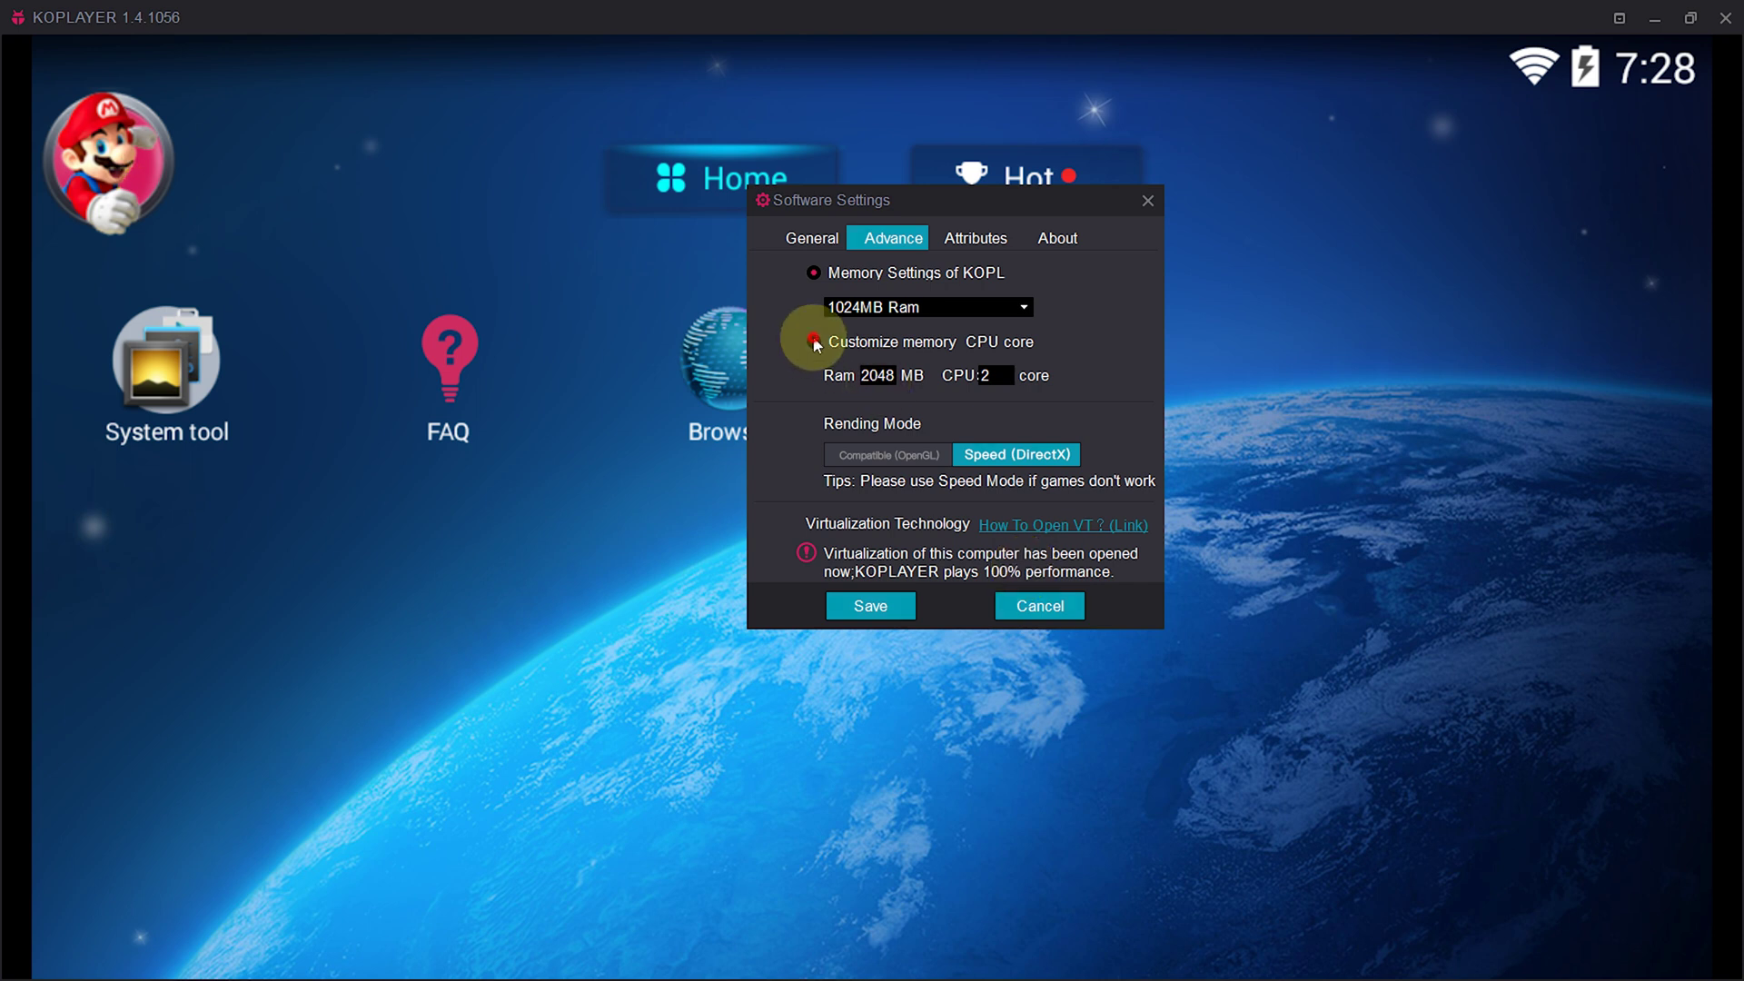
Switch to customized memory and CPU with 512 MB of RAM, then save the settings and restart the emulator immediately
{"action": "left_click", "coordinate": [814, 342]}
{"action": "double_click", "coordinate": [878, 376]}
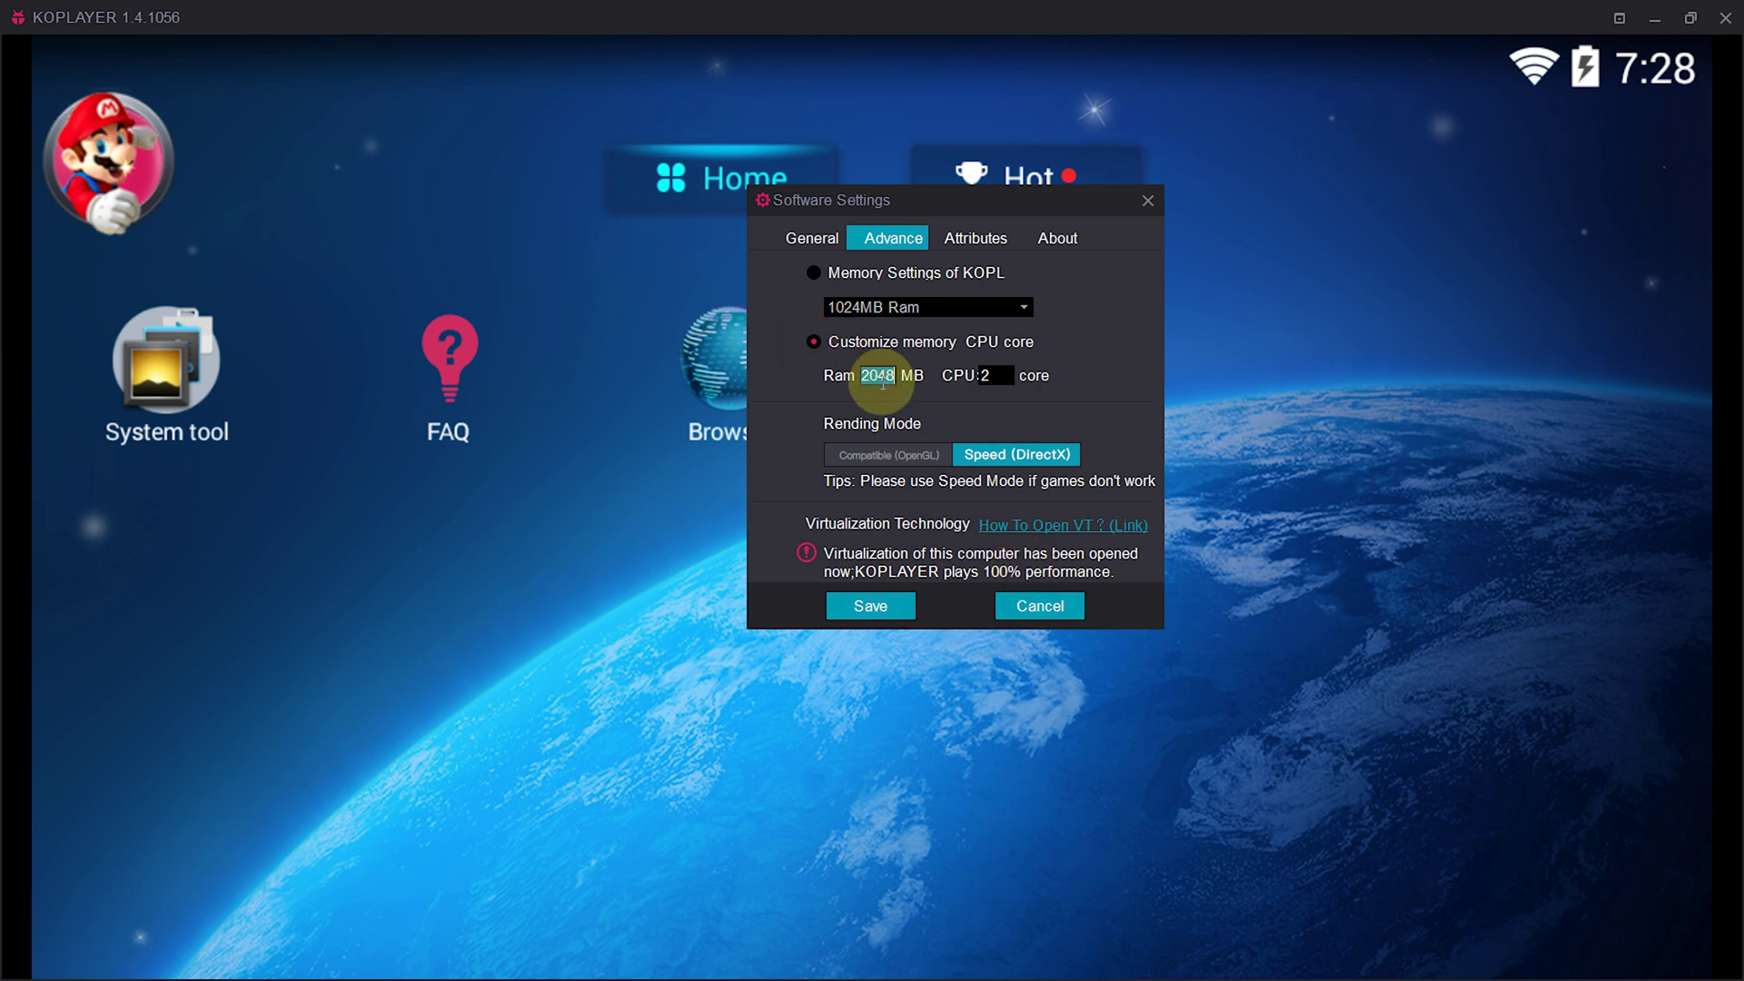
{"action": "type", "text": "512"}
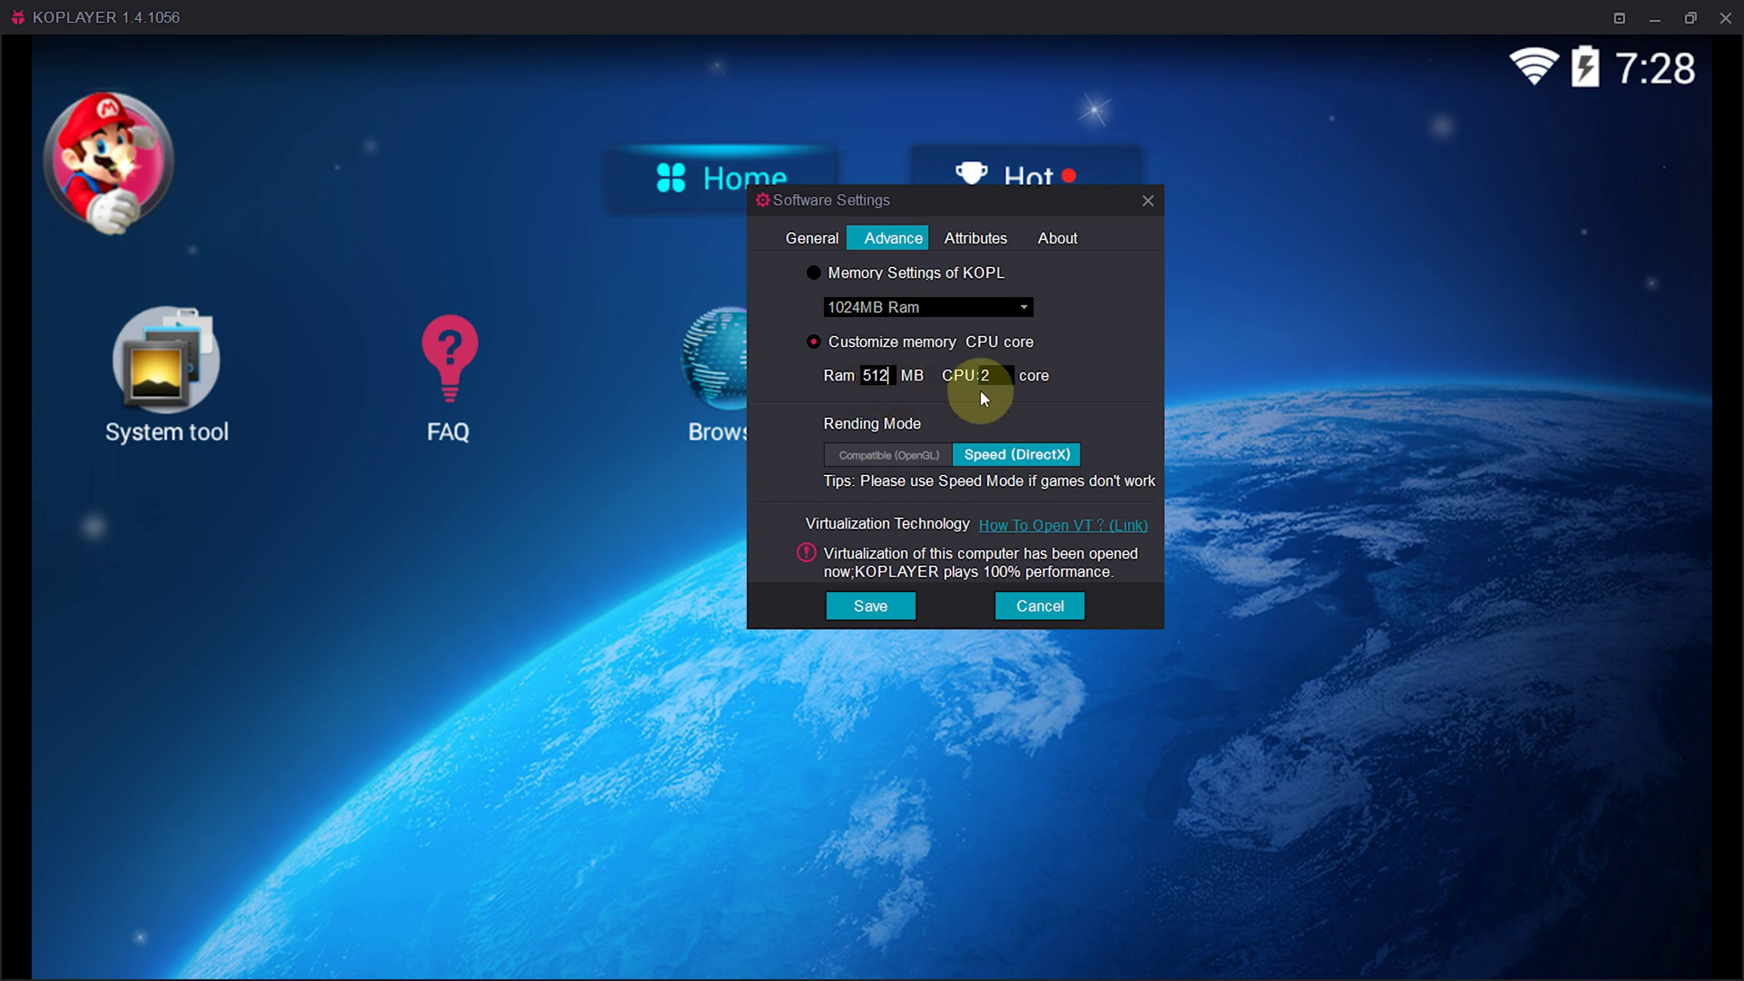
{"action": "left_click", "coordinate": [980, 391]}
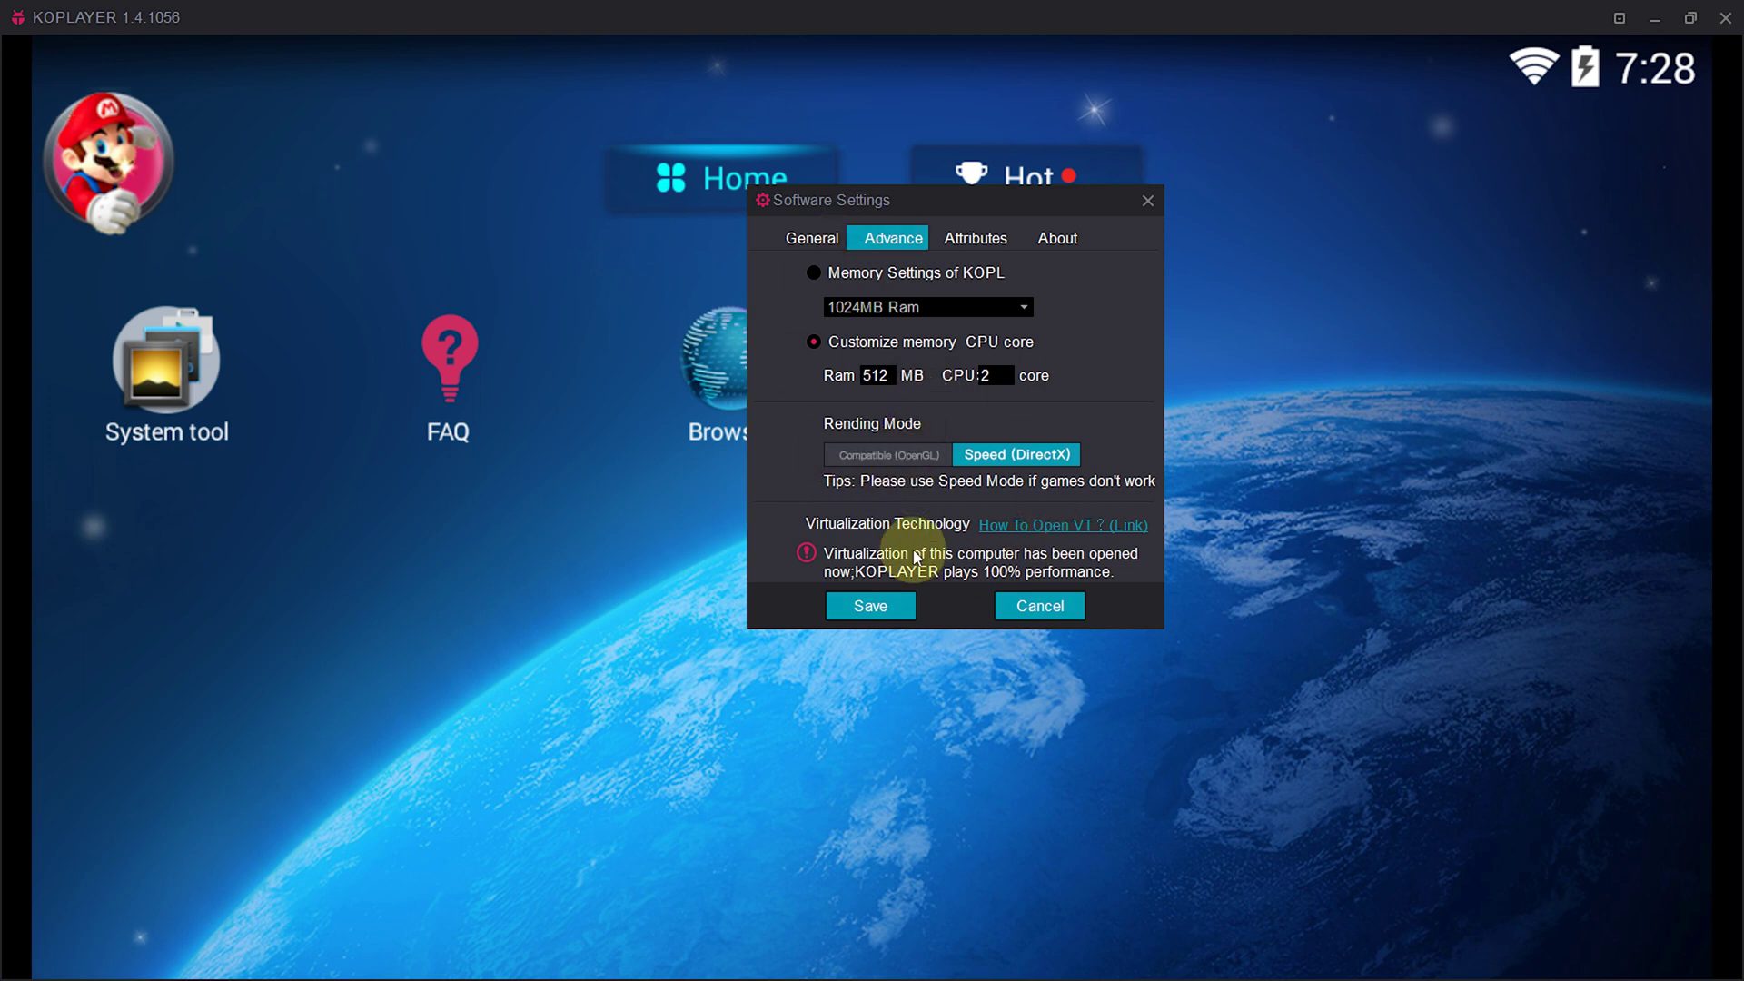
{"action": "left_click", "coordinate": [873, 607]}
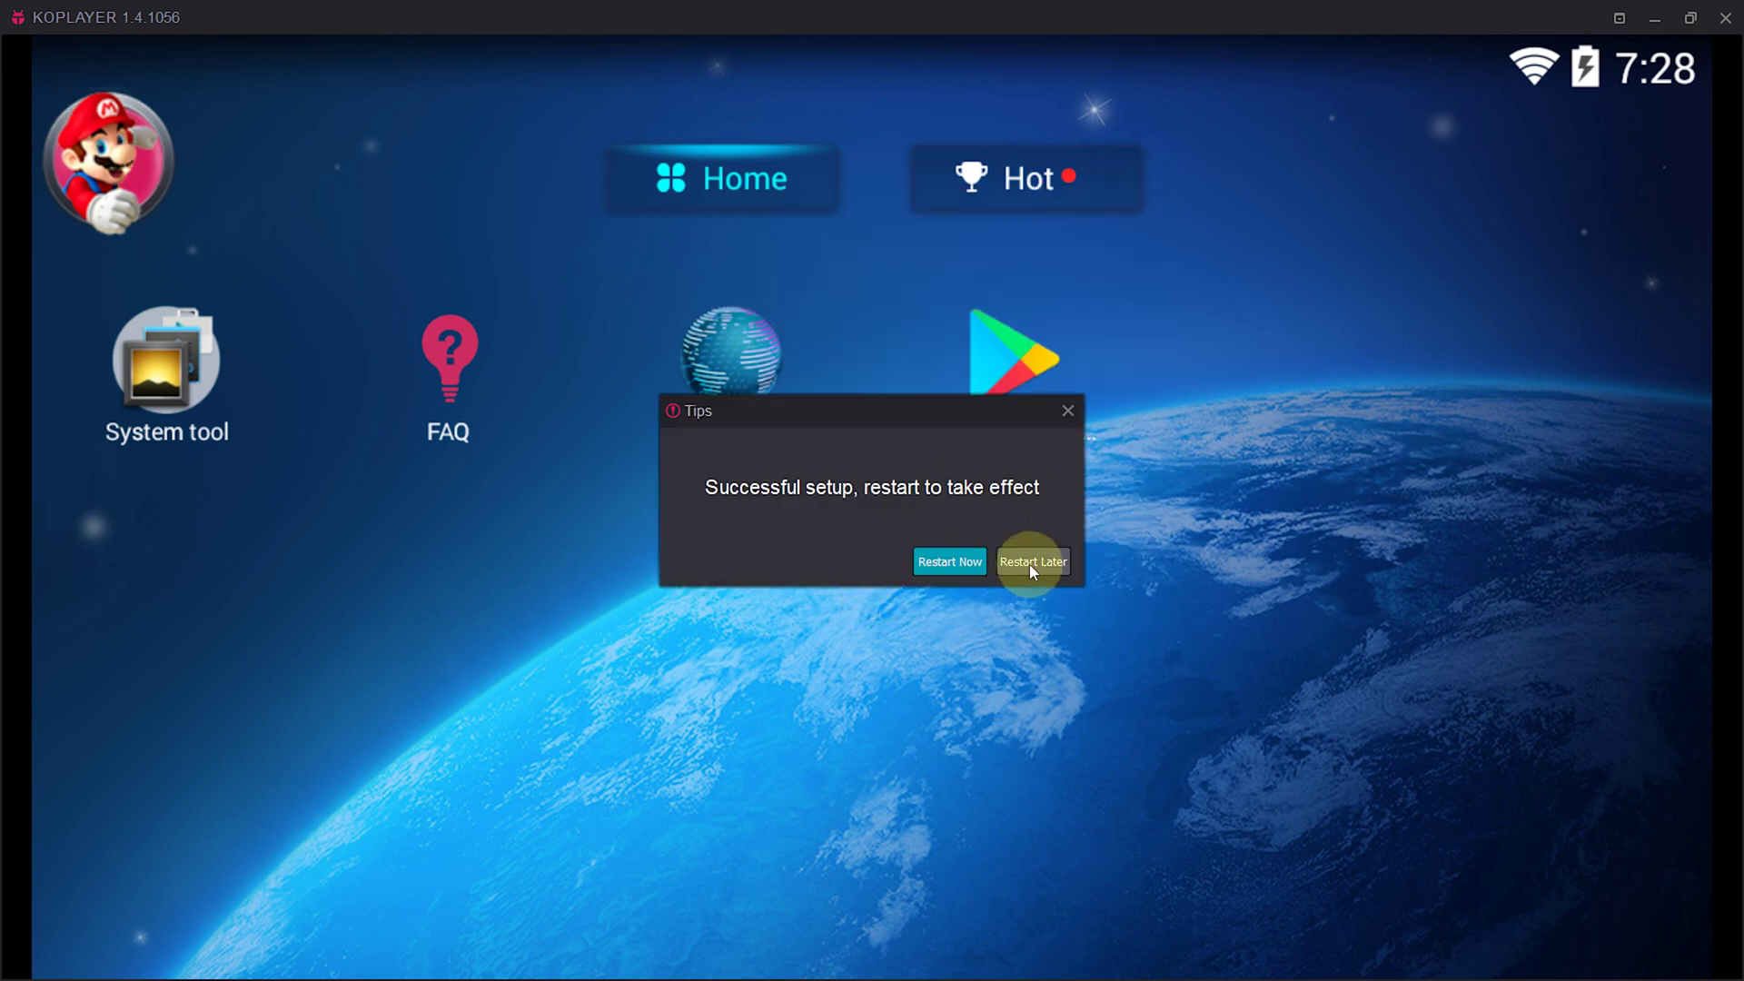
{"action": "left_click", "coordinate": [965, 558]}
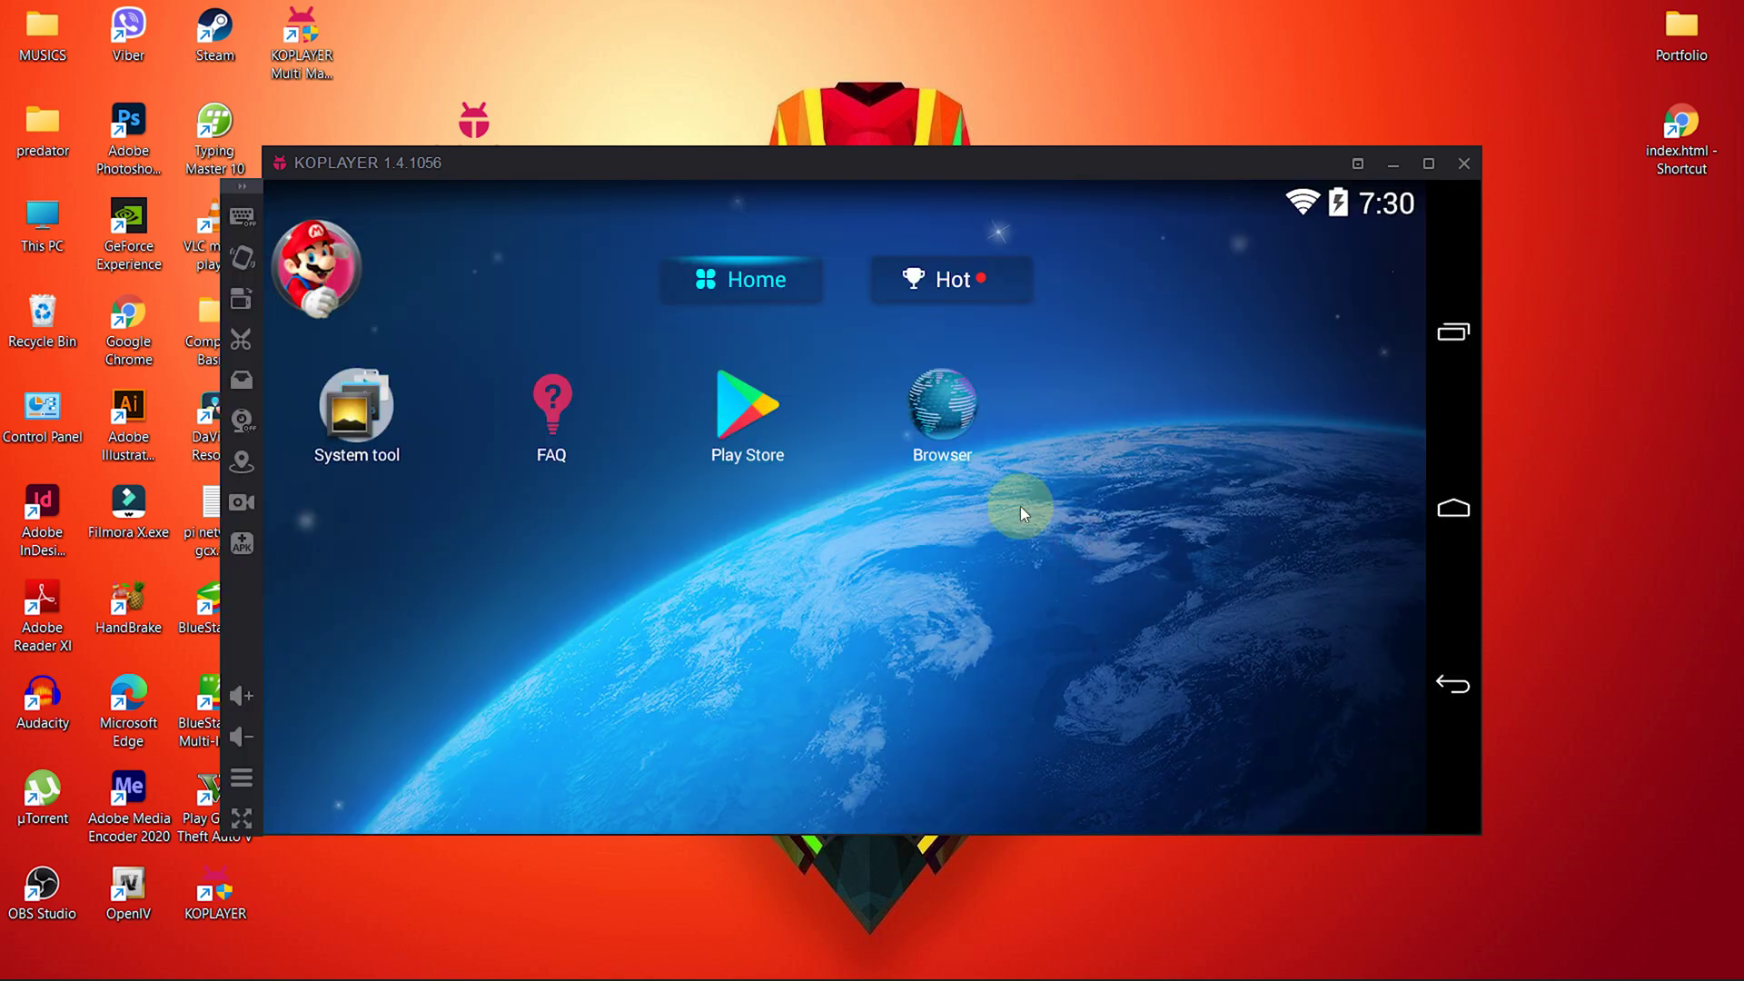
Check the custom memory and CPU values in the advanced software settings and close them without saving
{"action": "left_click", "coordinate": [1358, 165]}
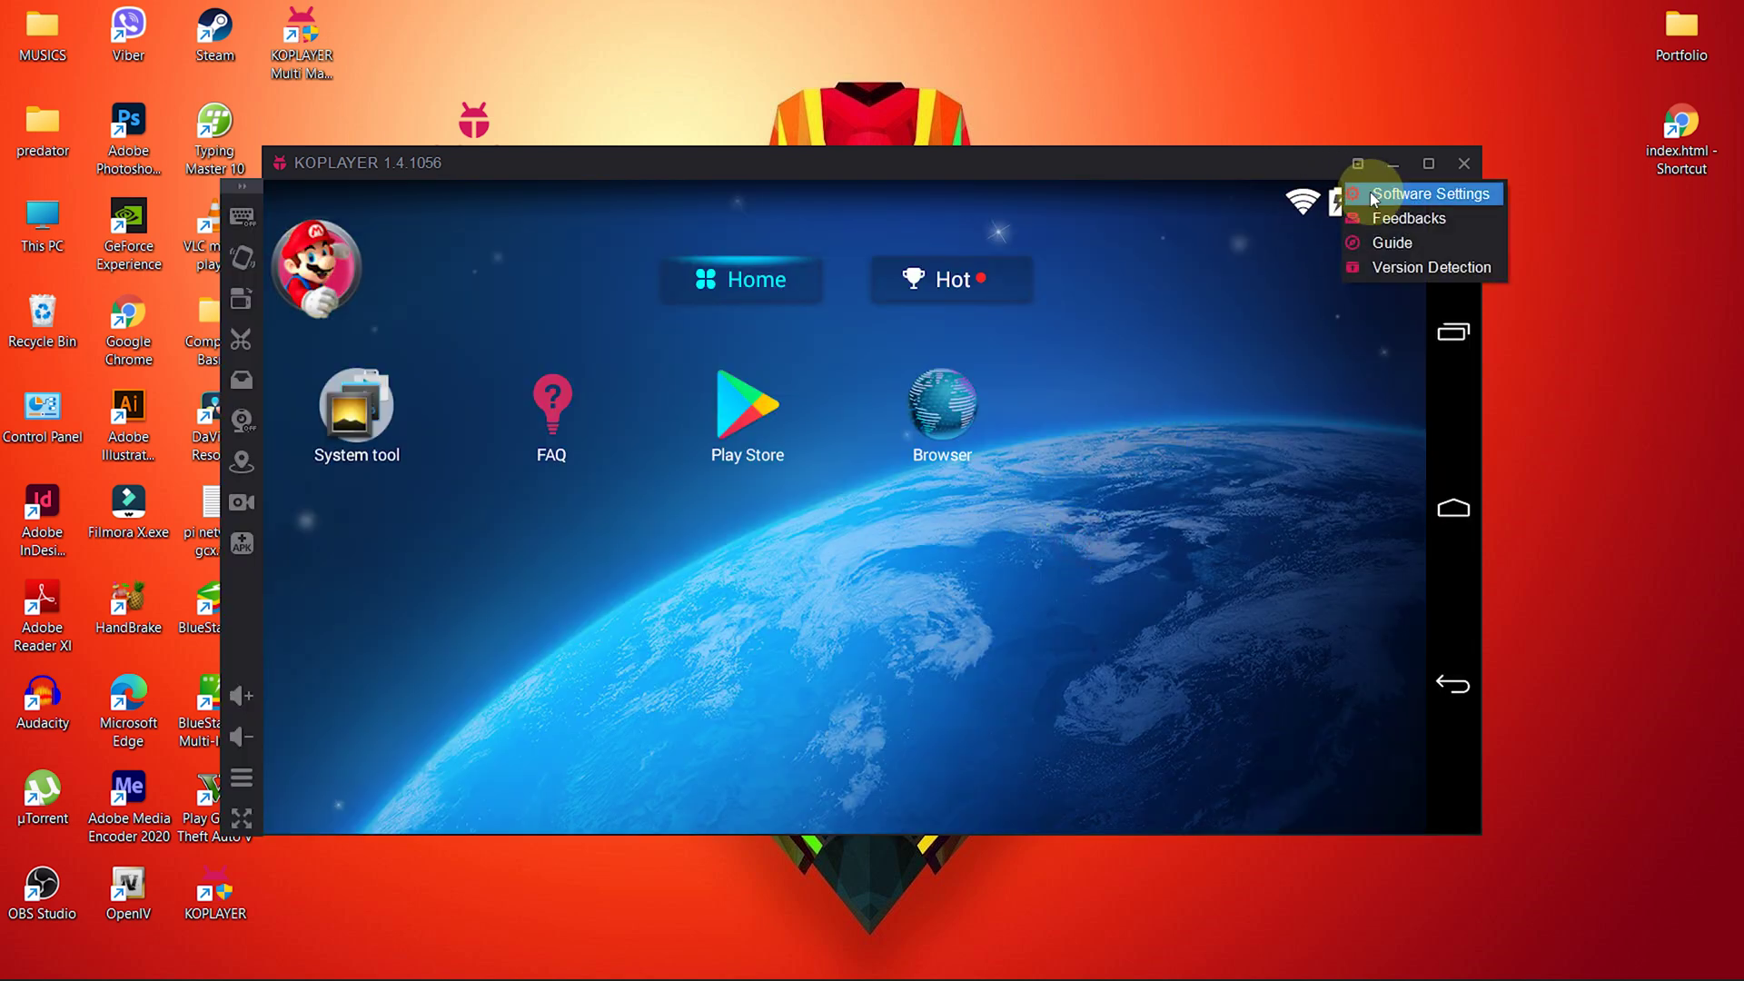
{"action": "left_click", "coordinate": [1413, 189]}
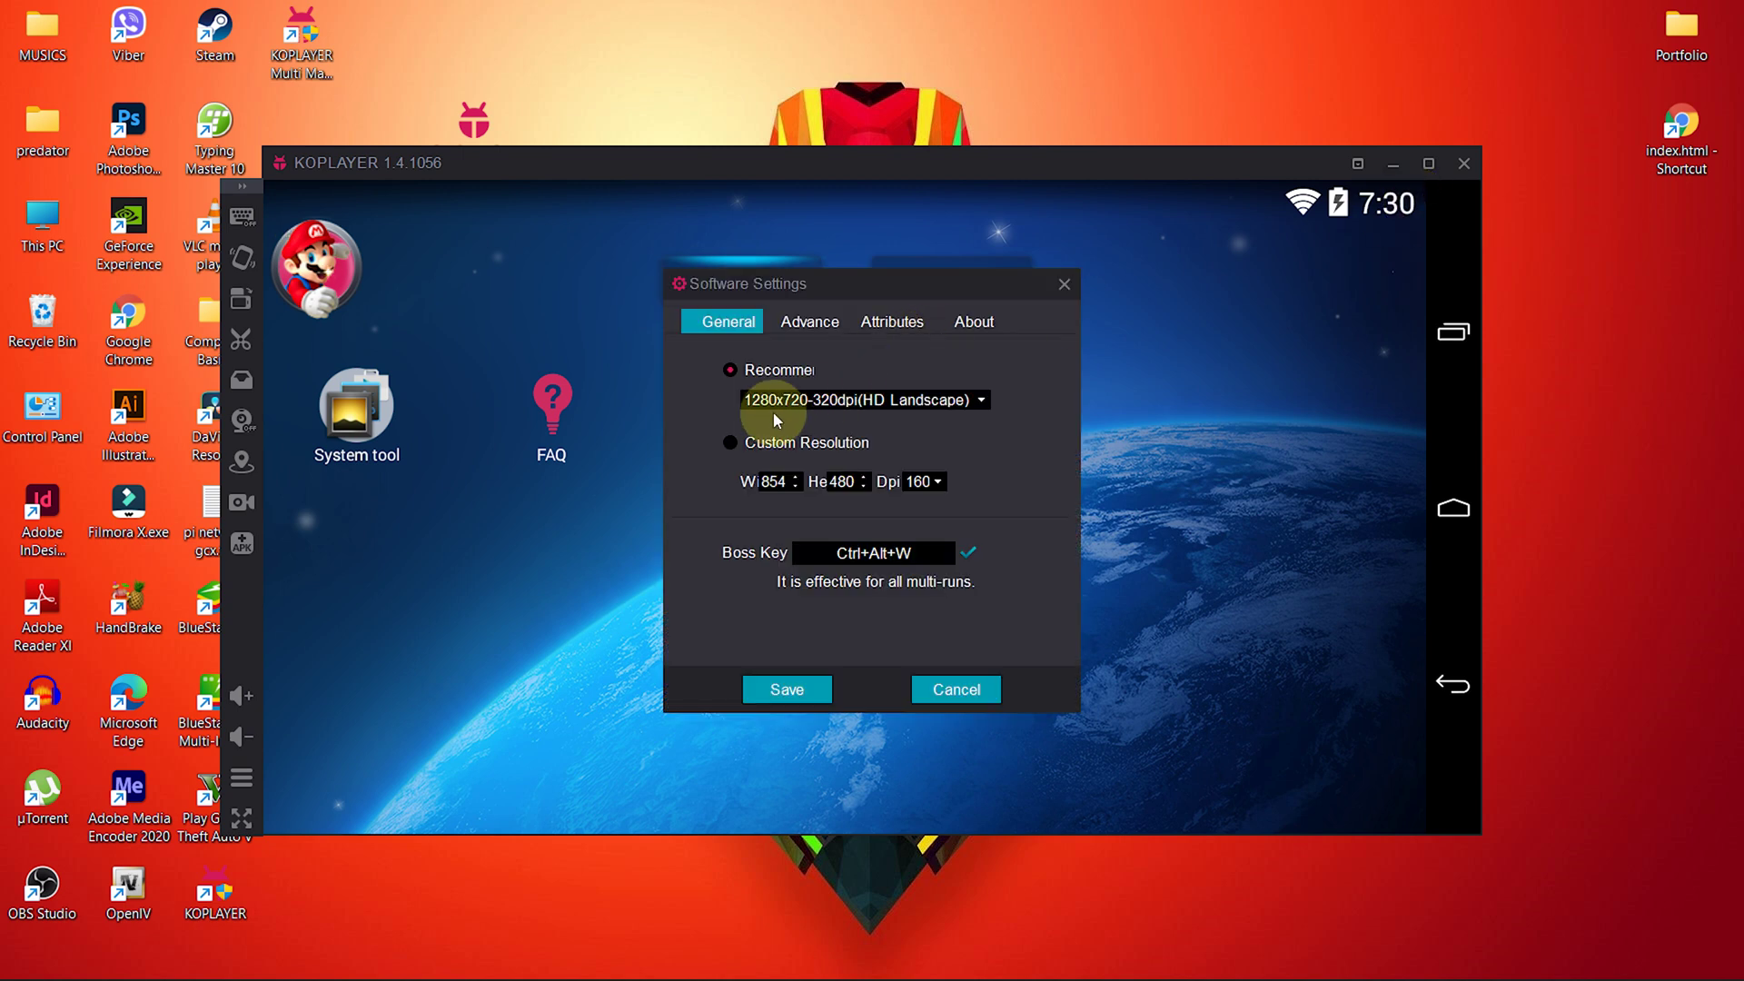
{"action": "left_click", "coordinate": [803, 323]}
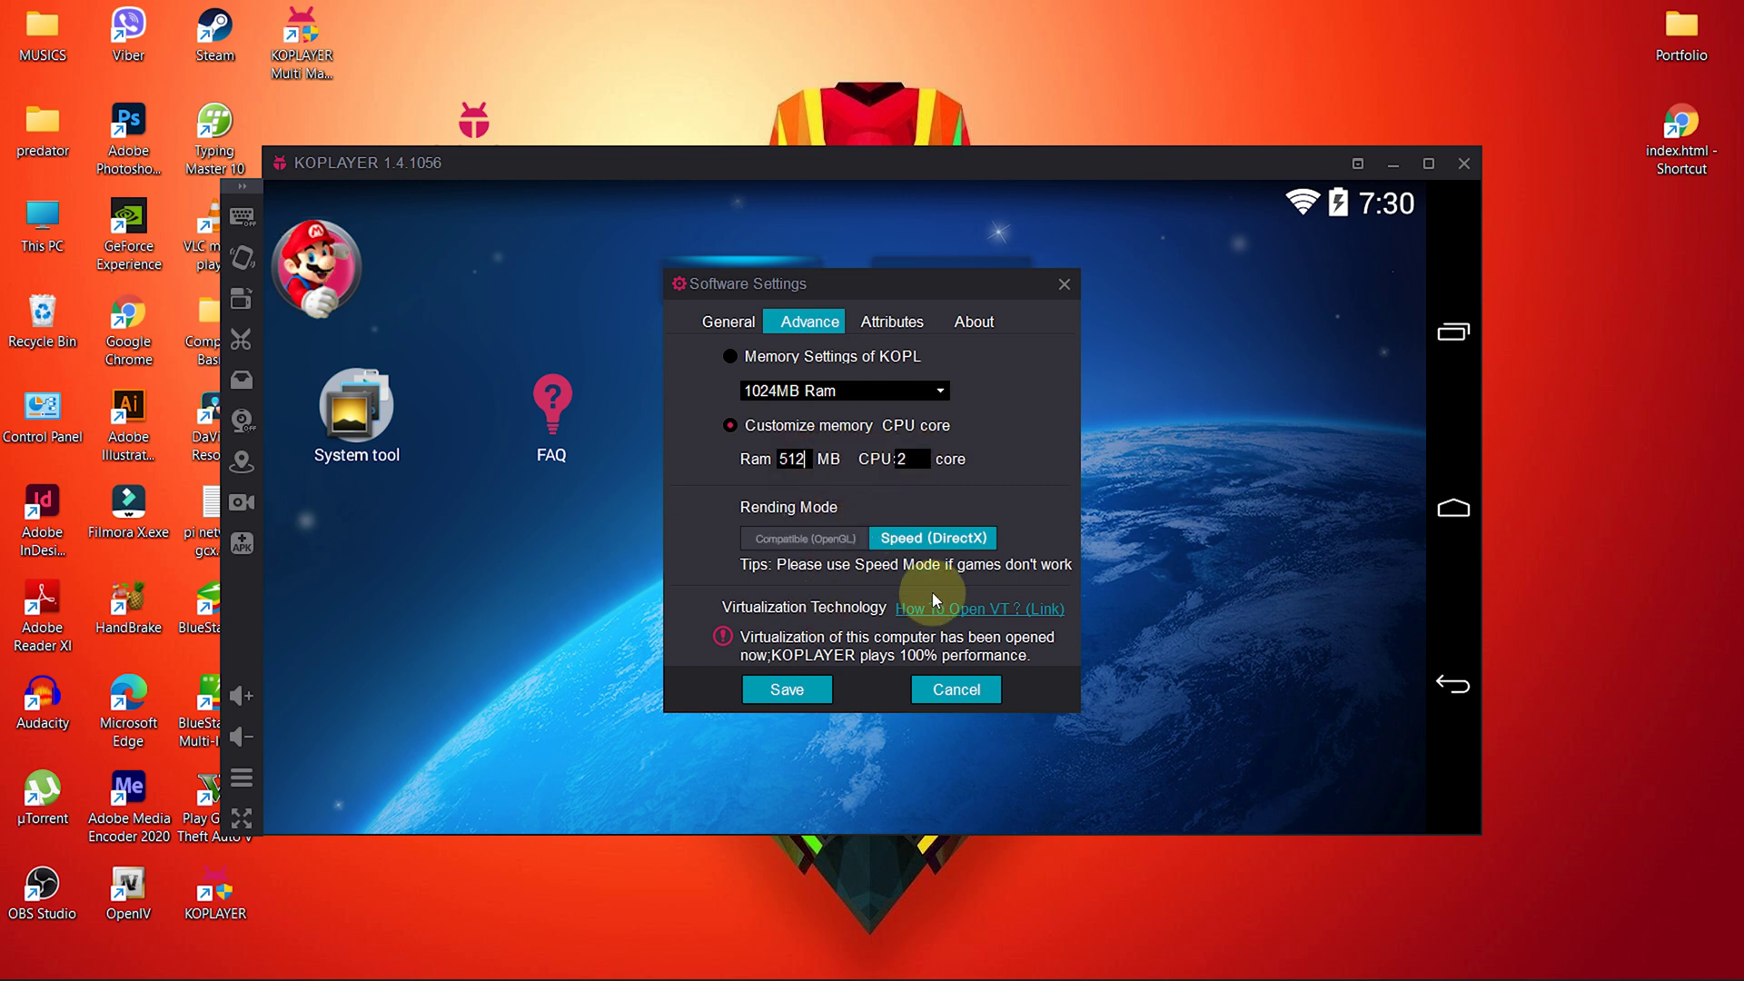
{"action": "left_click", "coordinate": [947, 708]}
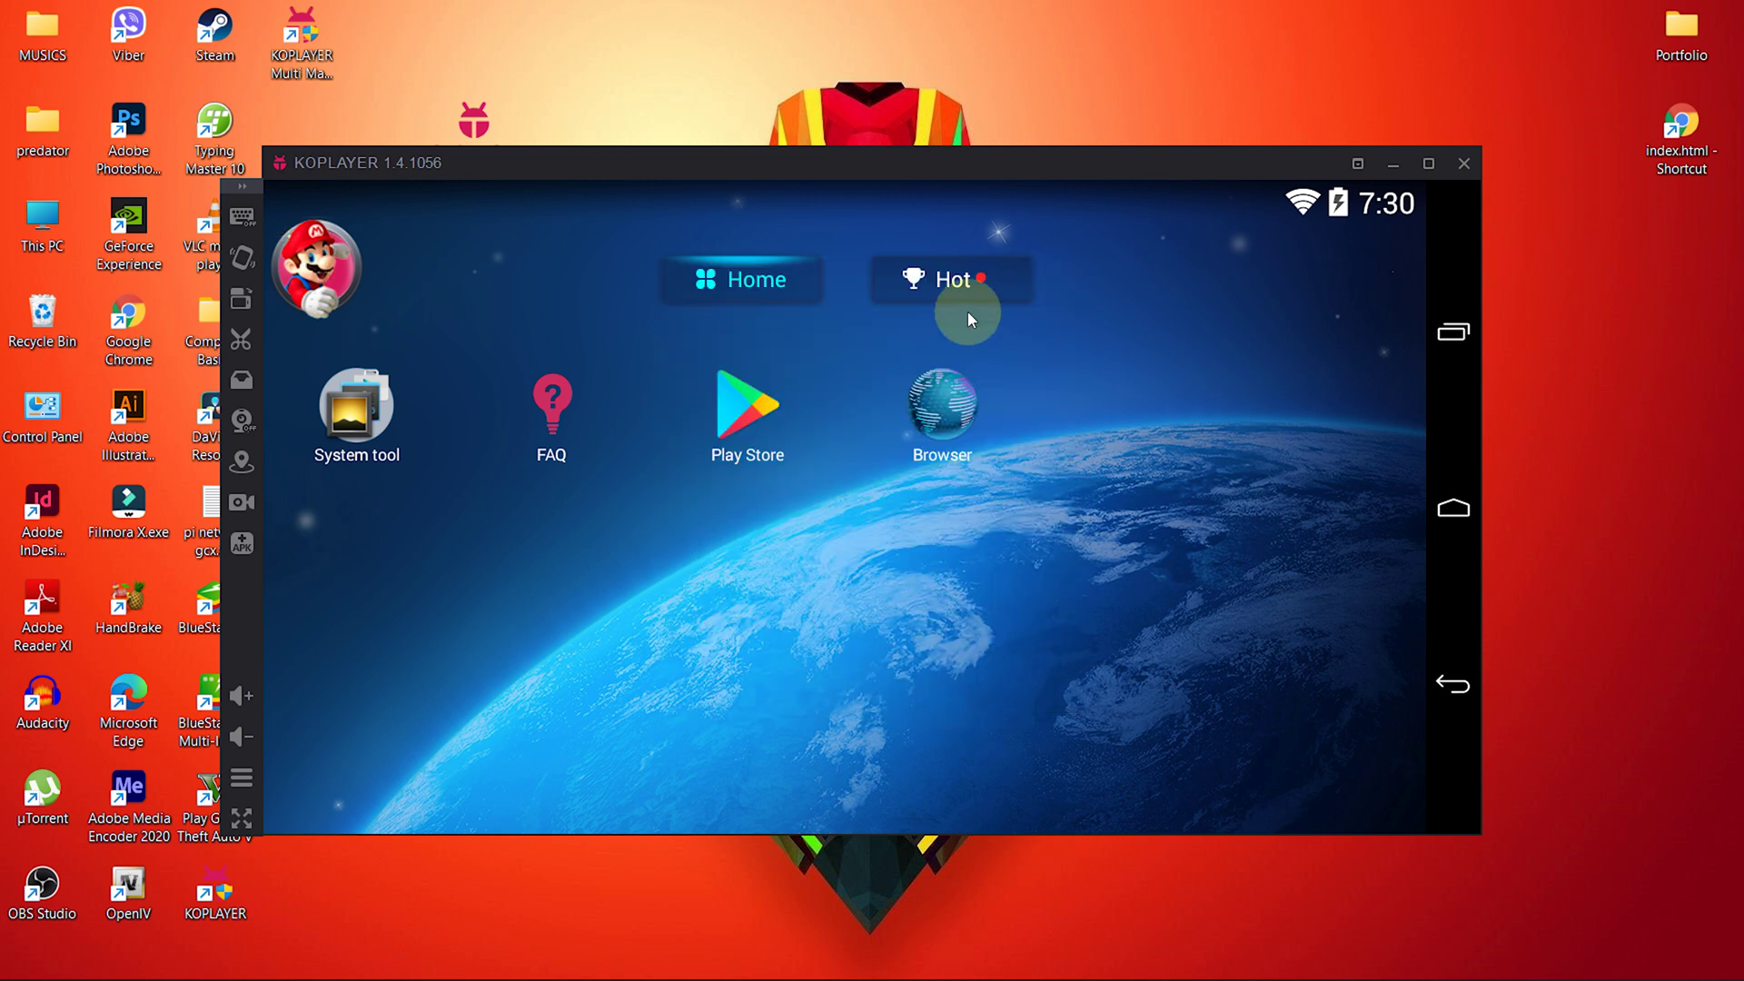